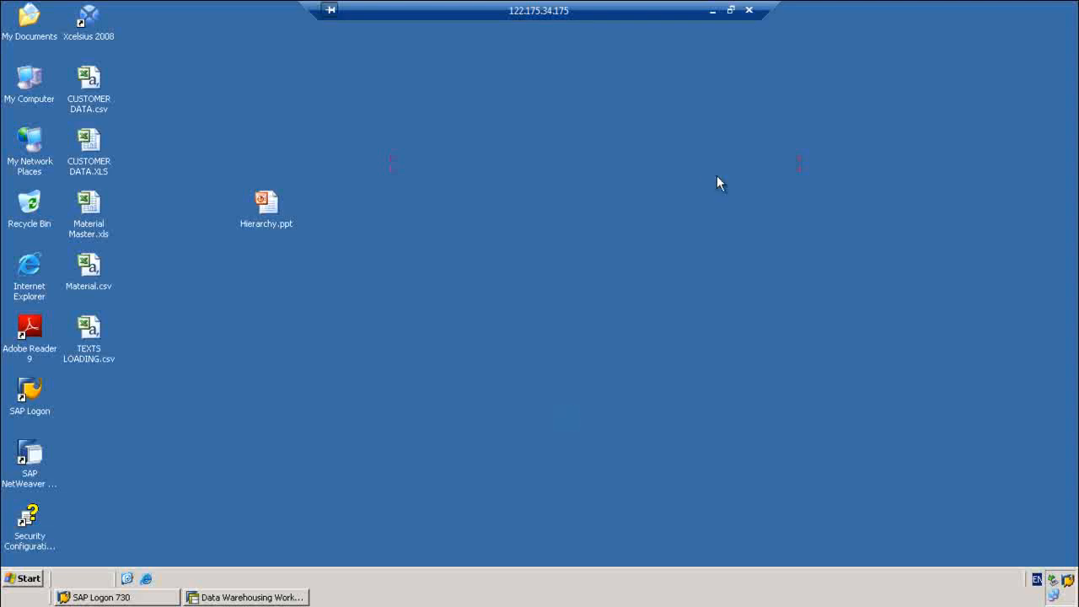
Open Hierarchy.ppt in PowerPoint and create a new presentation whose slide uses the Blank content layout
double_click(266, 204)
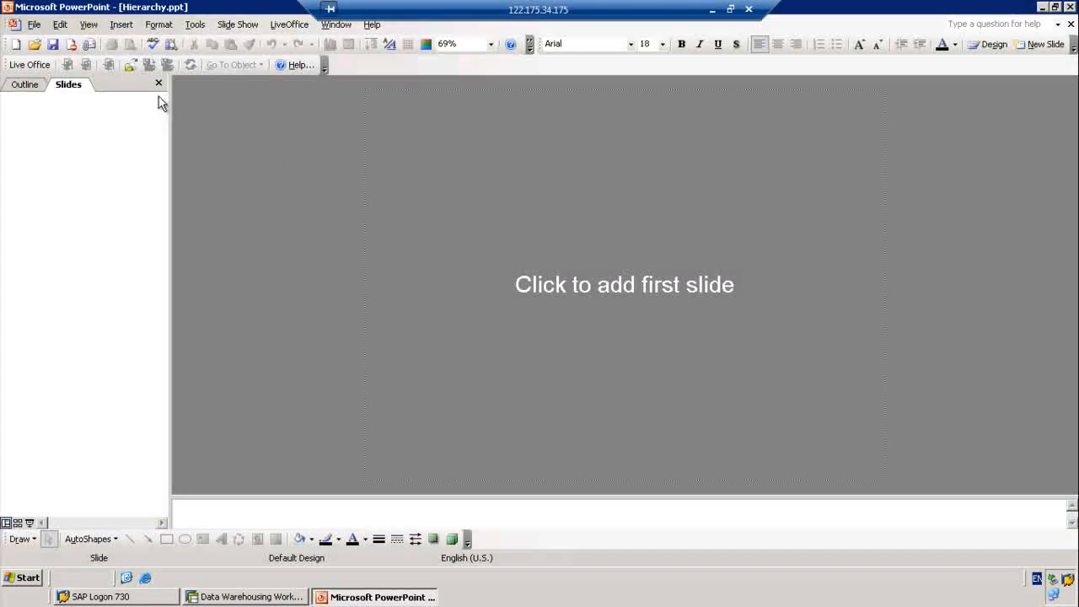
left_click(14, 45)
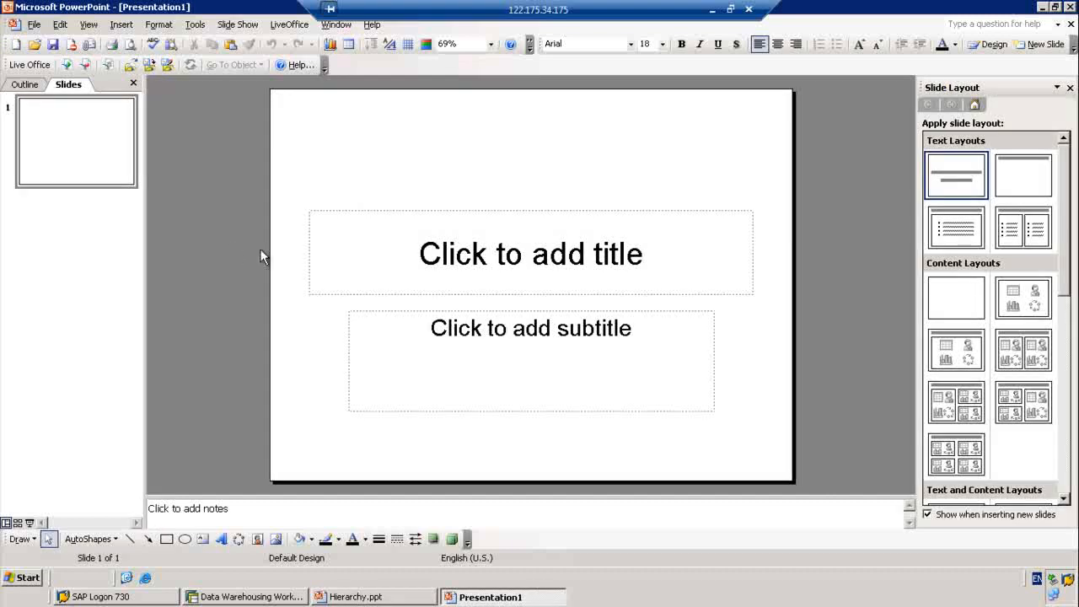
left_click(968, 305)
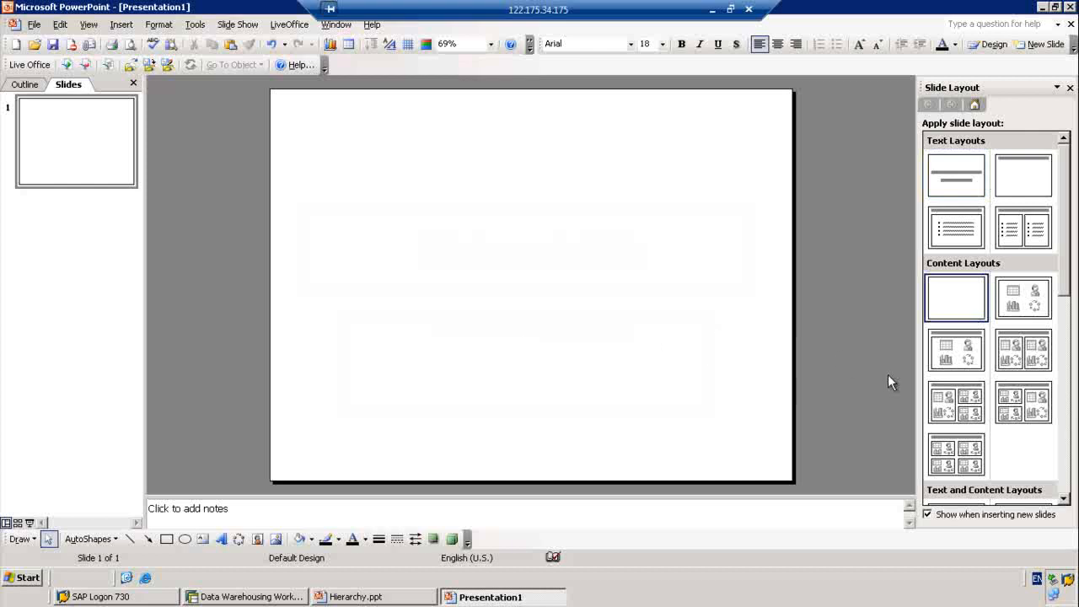
left_click(965, 409)
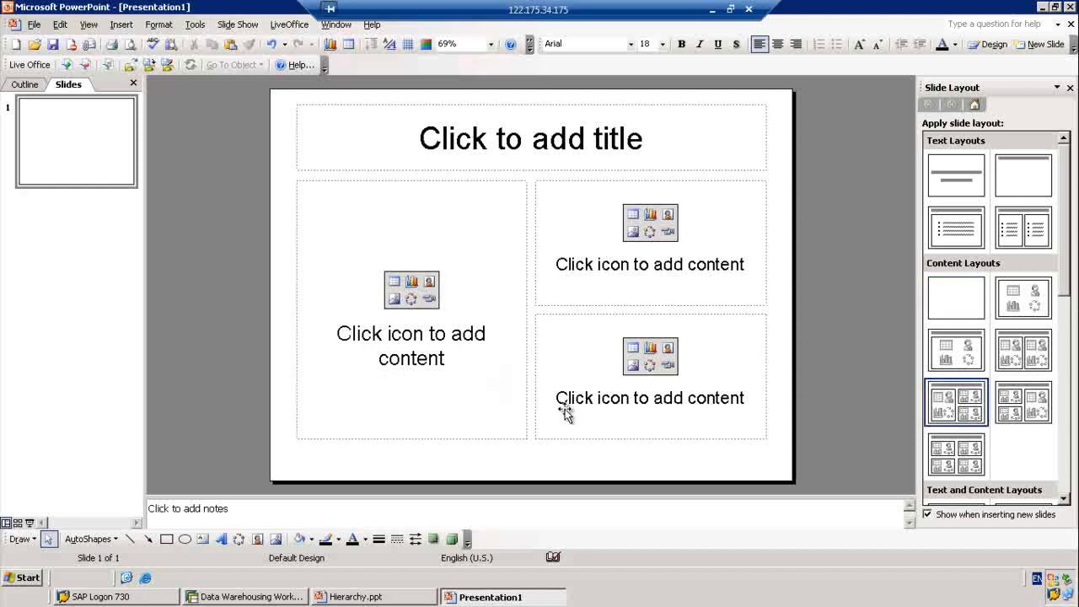
left_click(952, 313)
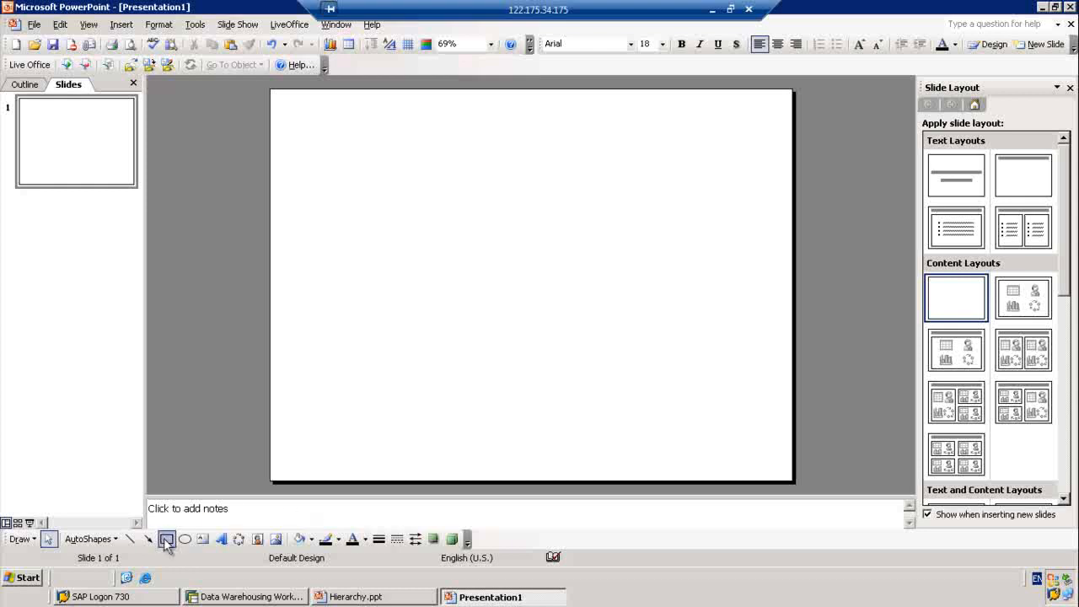
Place a basic rectangle shape in the upper middle of the slide and resize it to about 2" wide and 0.58" high
left_click(98, 539)
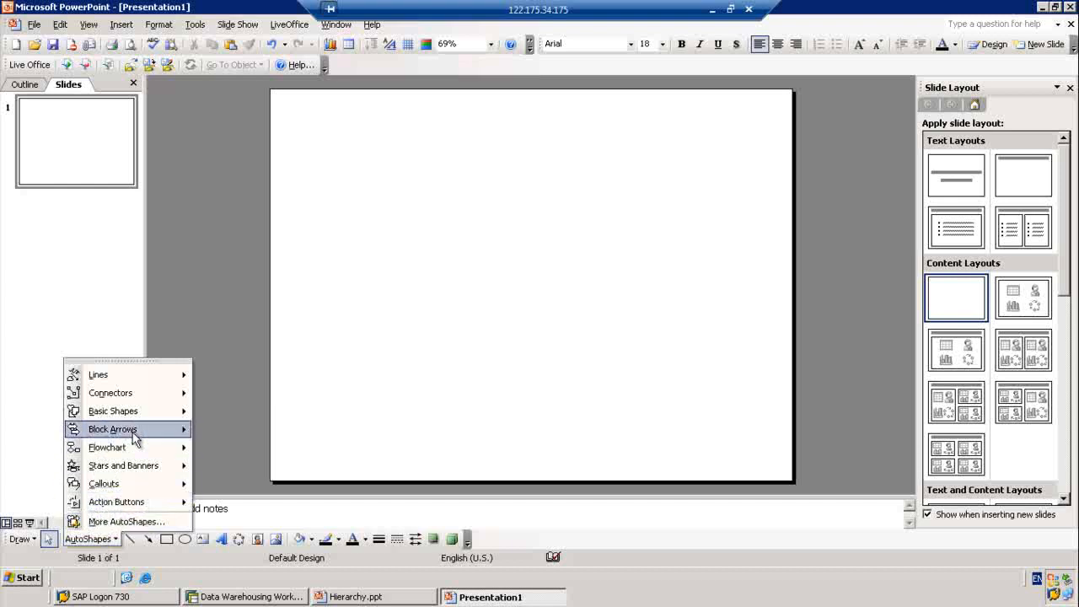
mouse_move(143, 421)
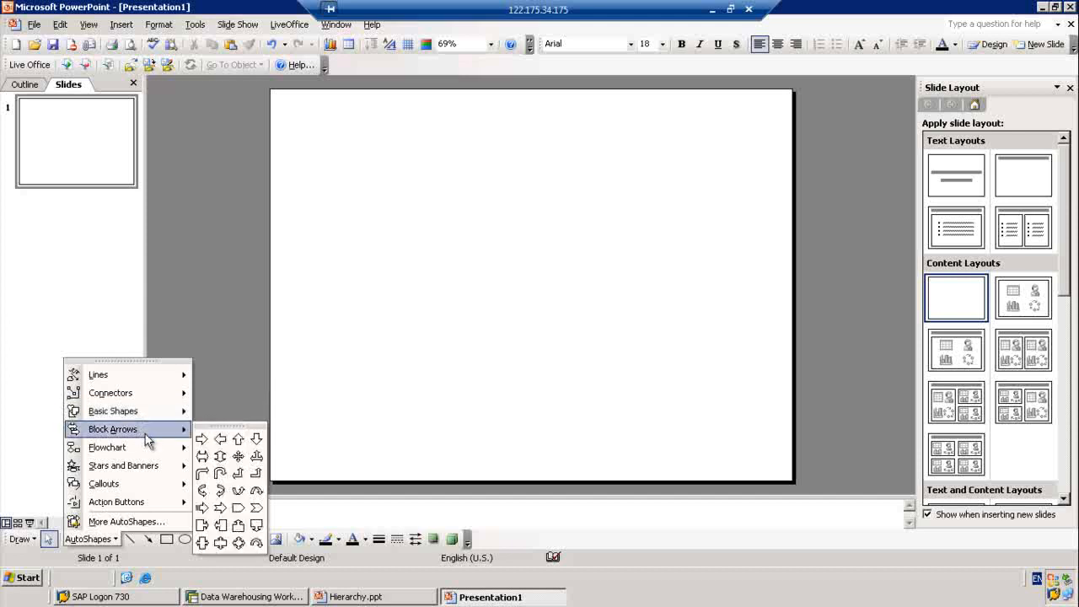
mouse_move(151, 451)
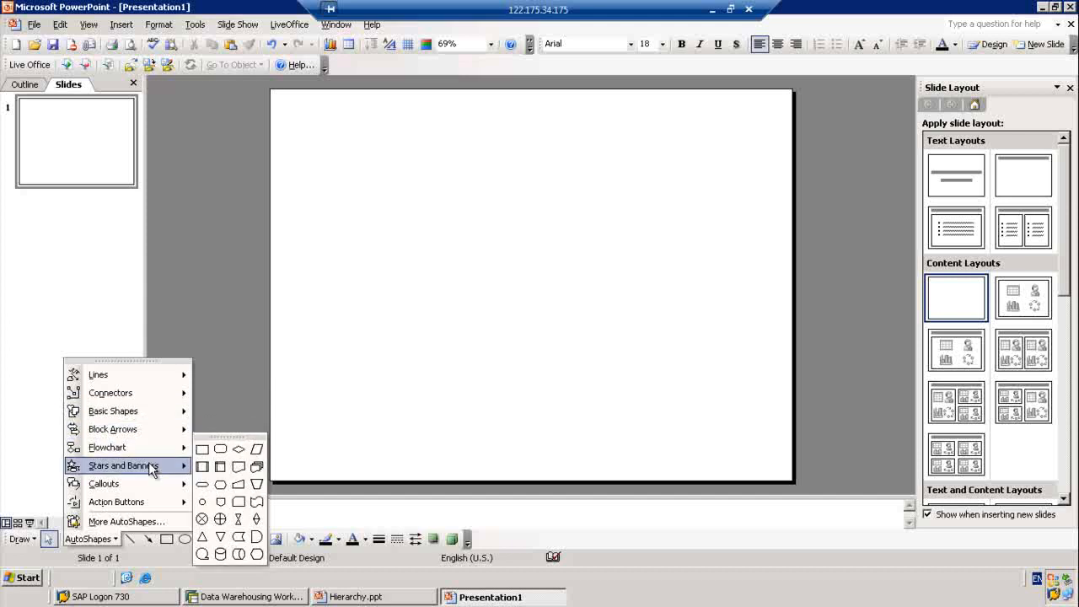
mouse_move(160, 491)
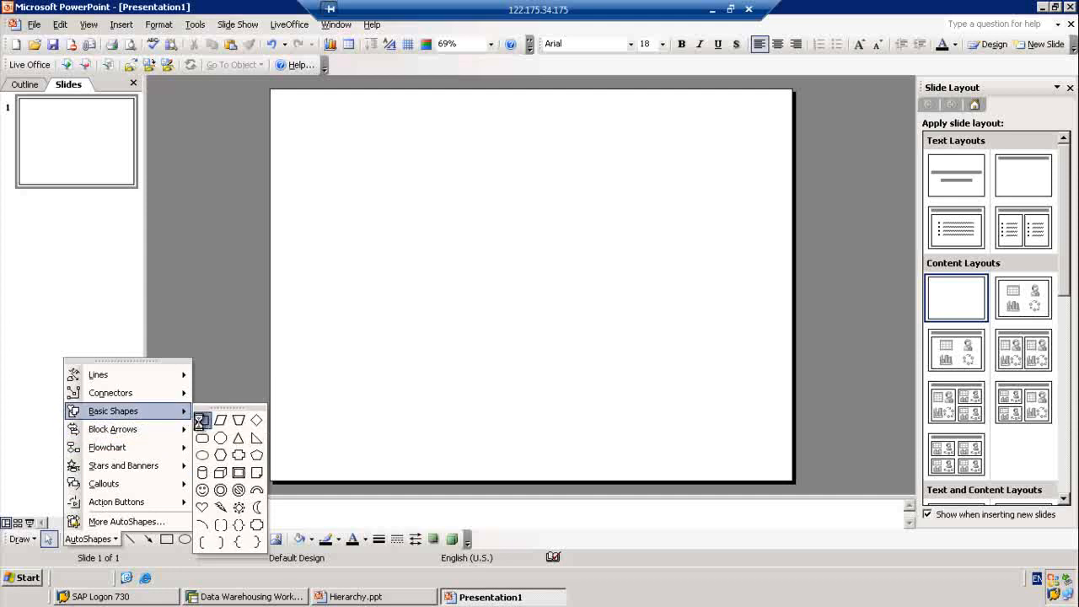
left_click(202, 422)
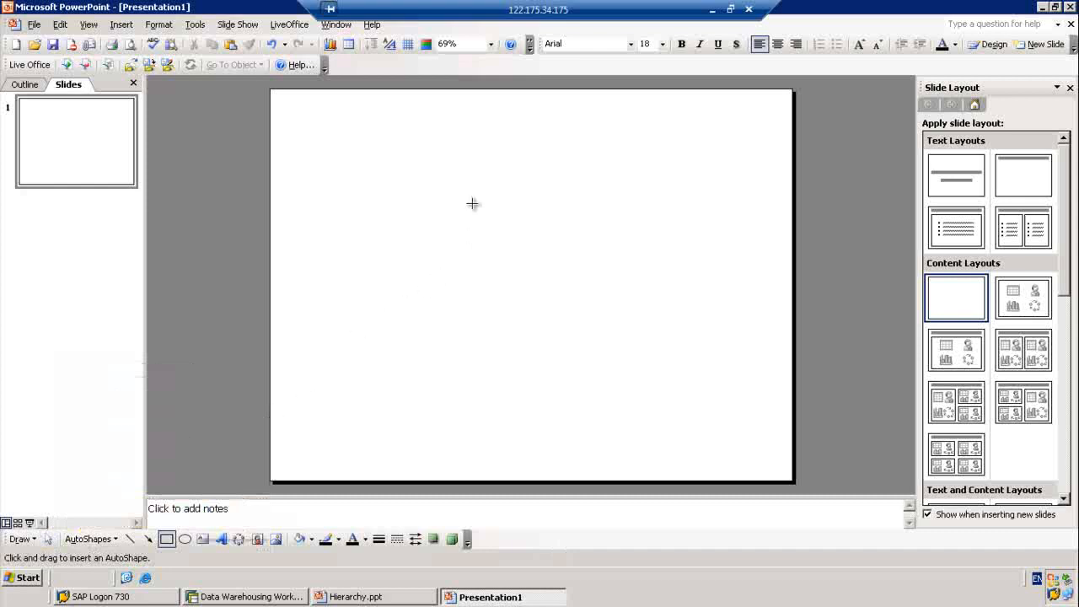
left_click(462, 164)
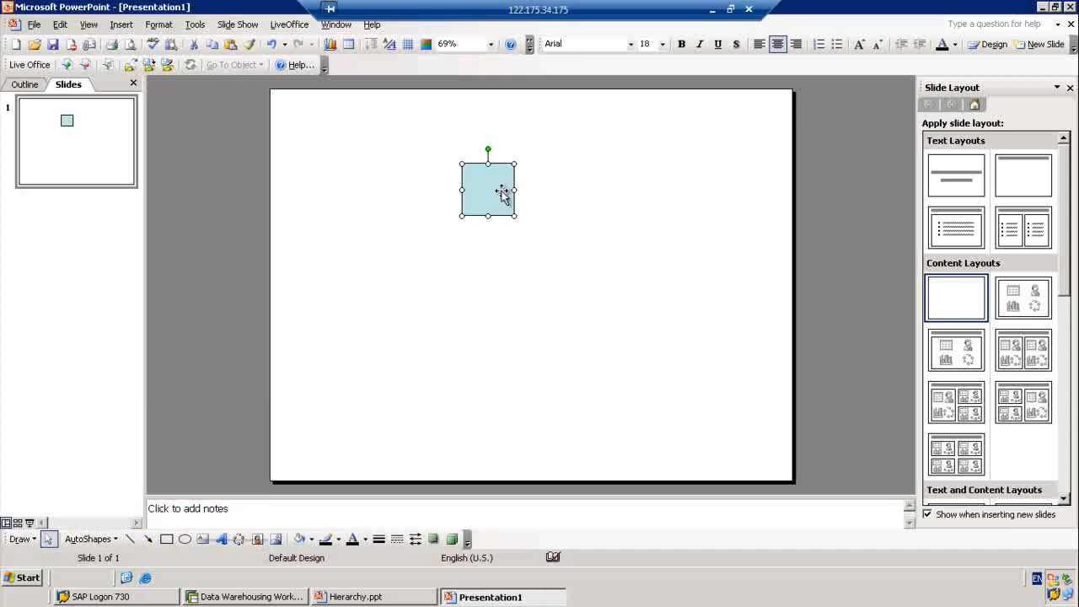
left_click_drag(514, 189, 567, 187)
left_click_drag(513, 216, 513, 194)
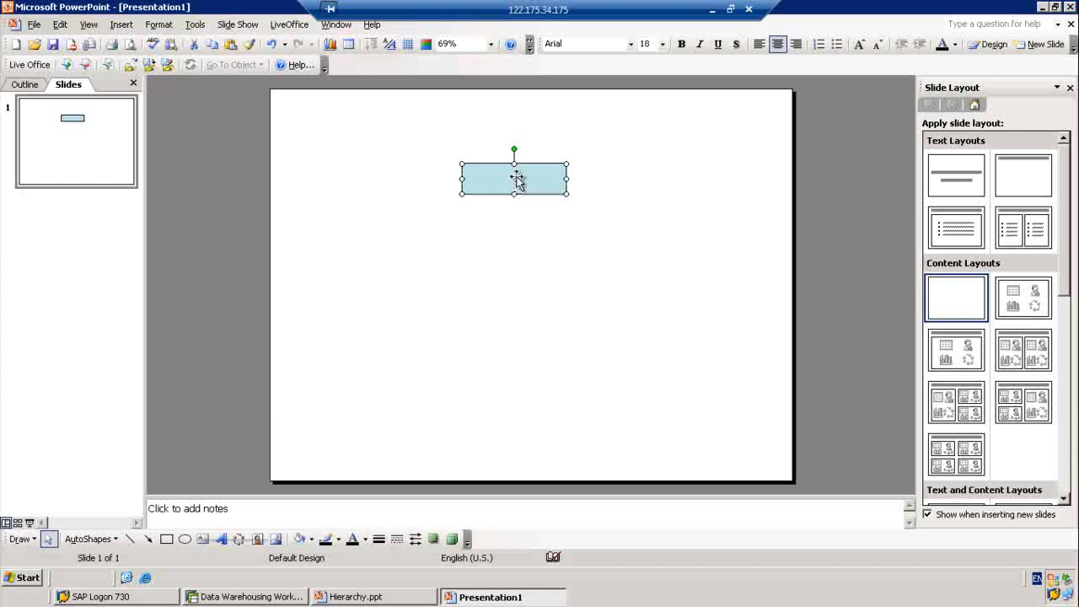
Set the rectangle's height to 0.5" in its shape formatting
right_click(515, 178)
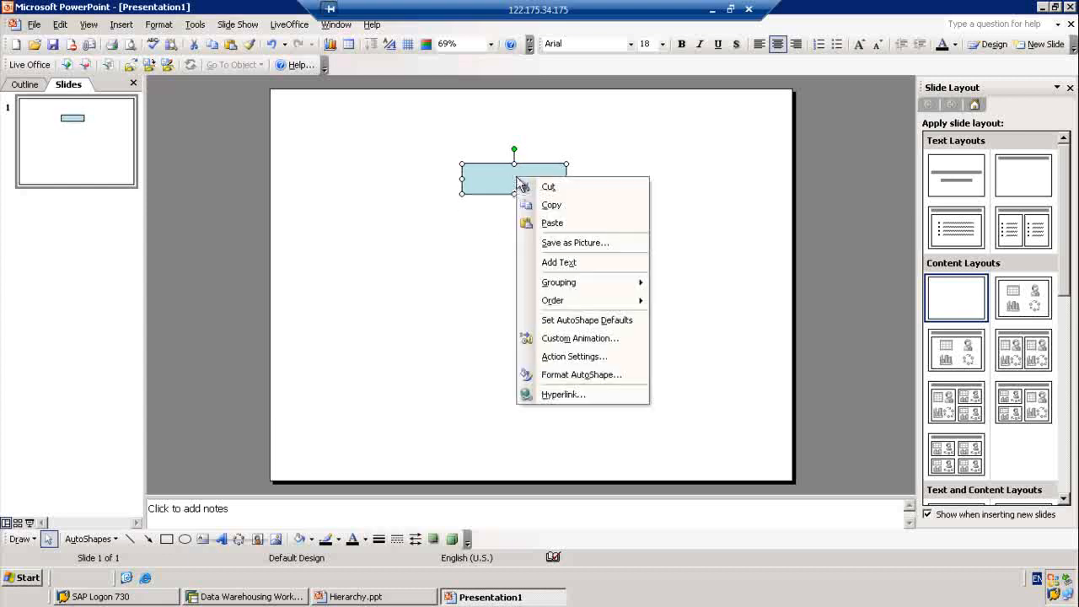
left_click(604, 376)
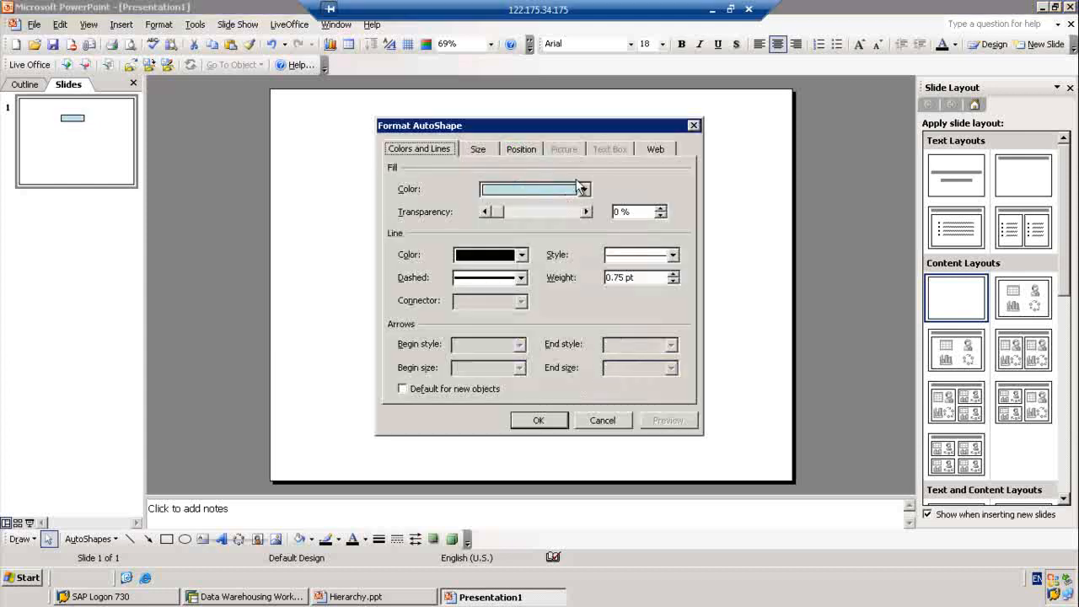
left_click(522, 150)
left_click(480, 153)
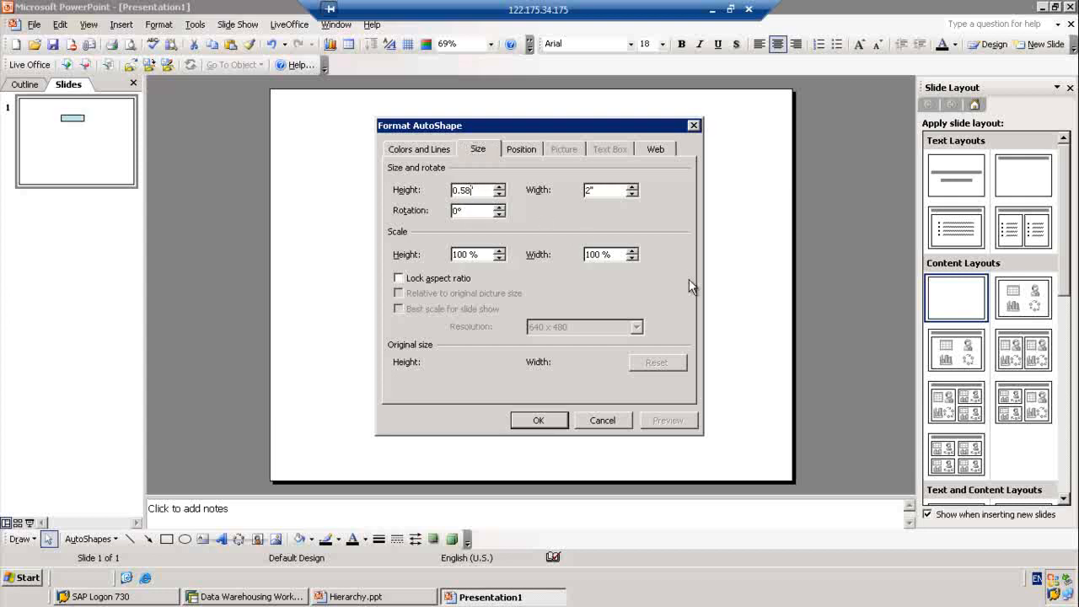
key("BackSpace")
left_click(536, 421)
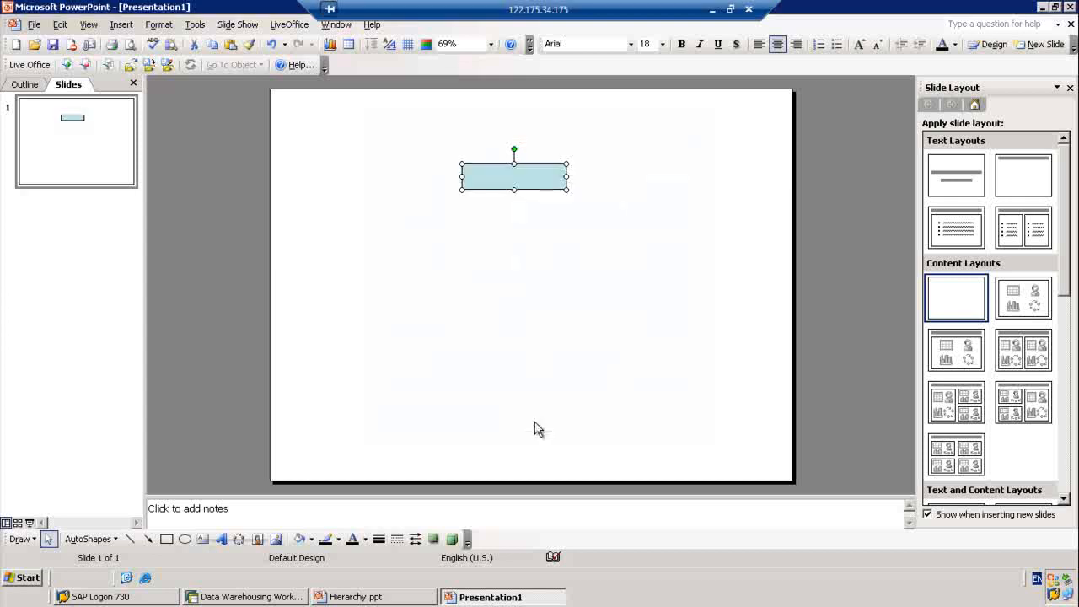
double_click(494, 175)
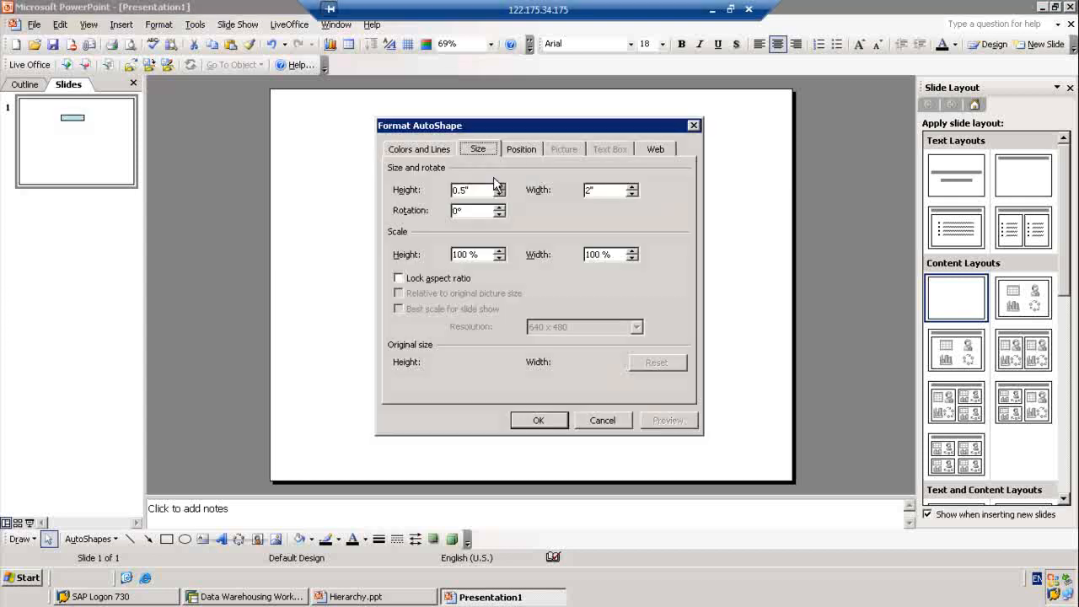
left_click(603, 421)
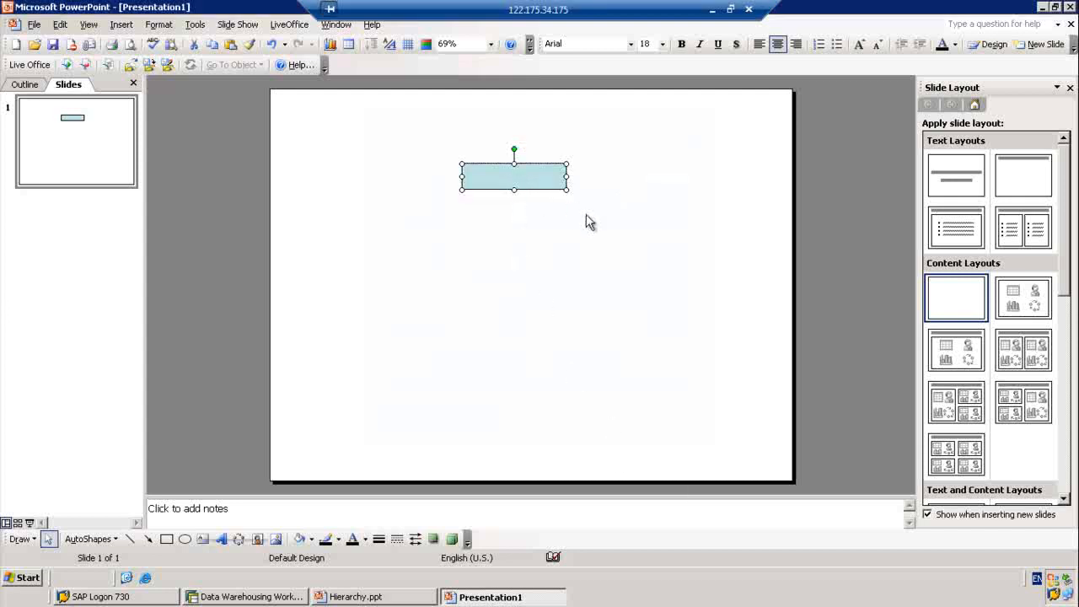
Label the rectangle with the text "Sales Hier"
type("S")
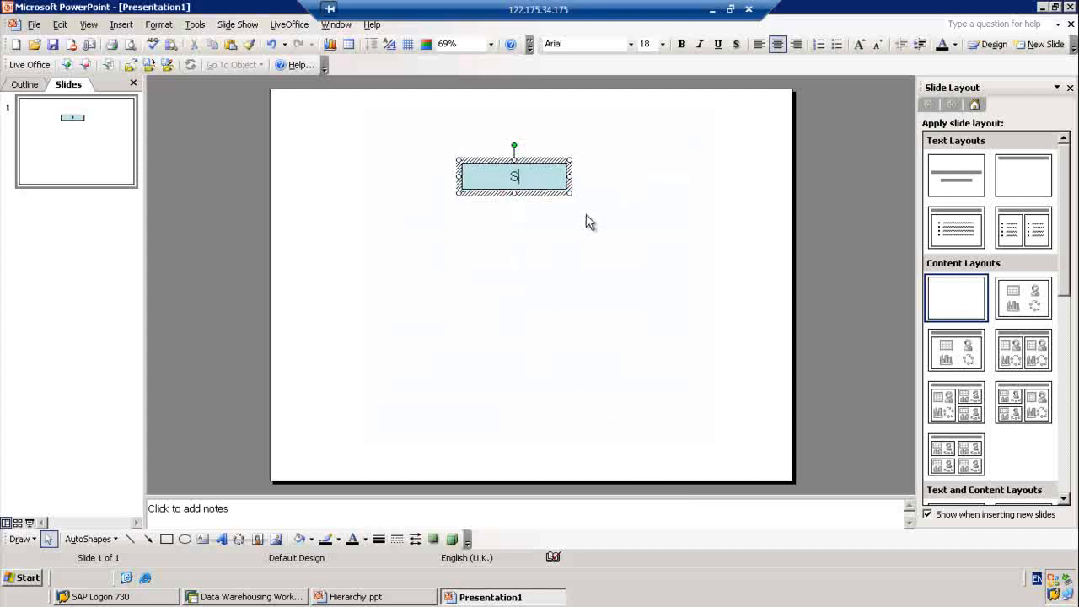
type("ales Hier")
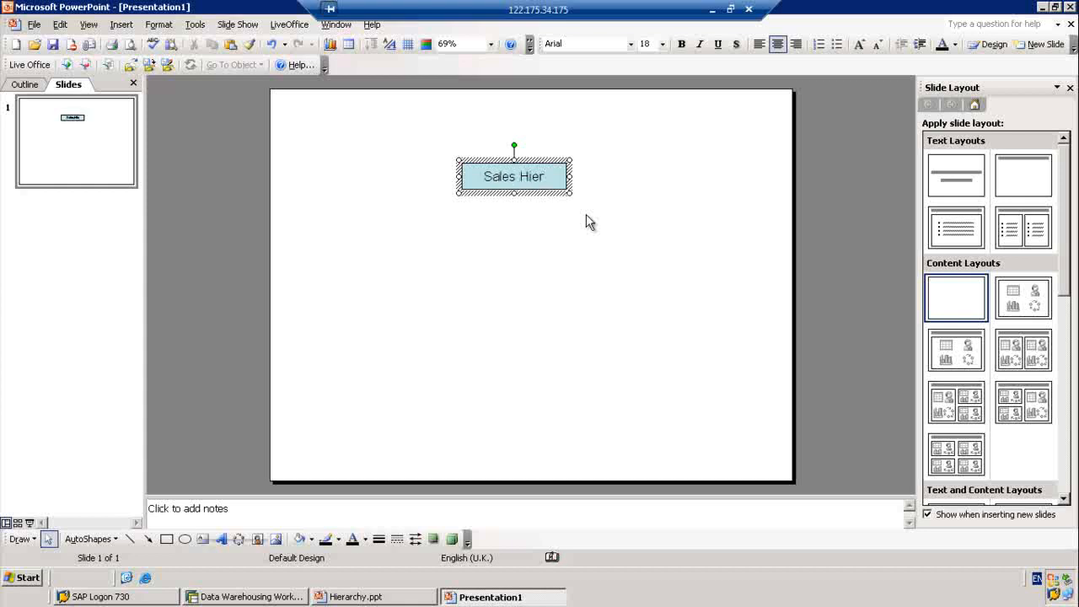
left_click(495, 223)
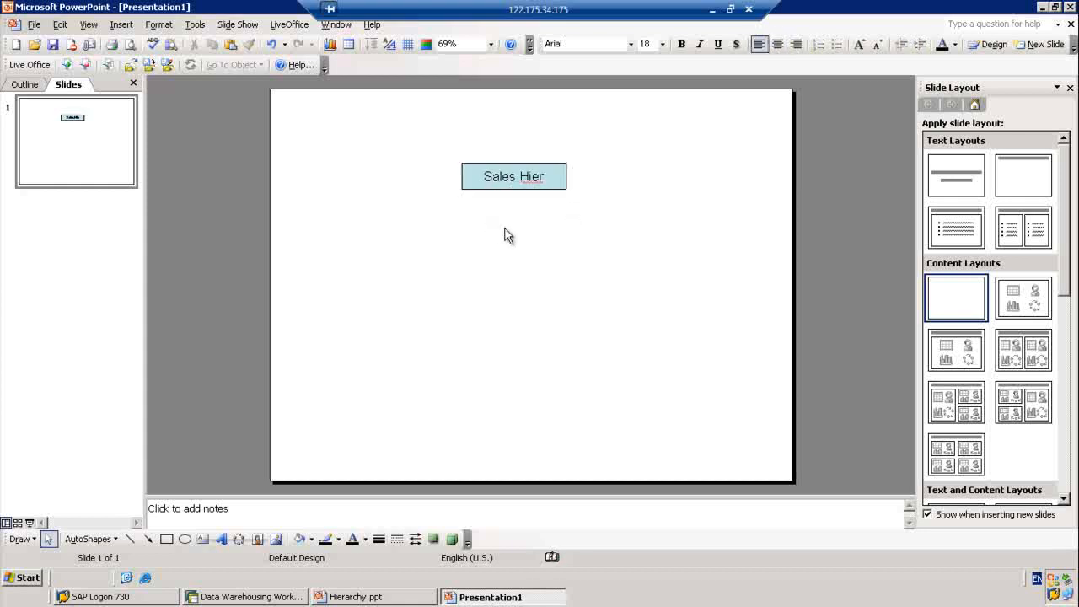
Cut the "Sales Hier" text out of the rectangle
left_click(486, 179)
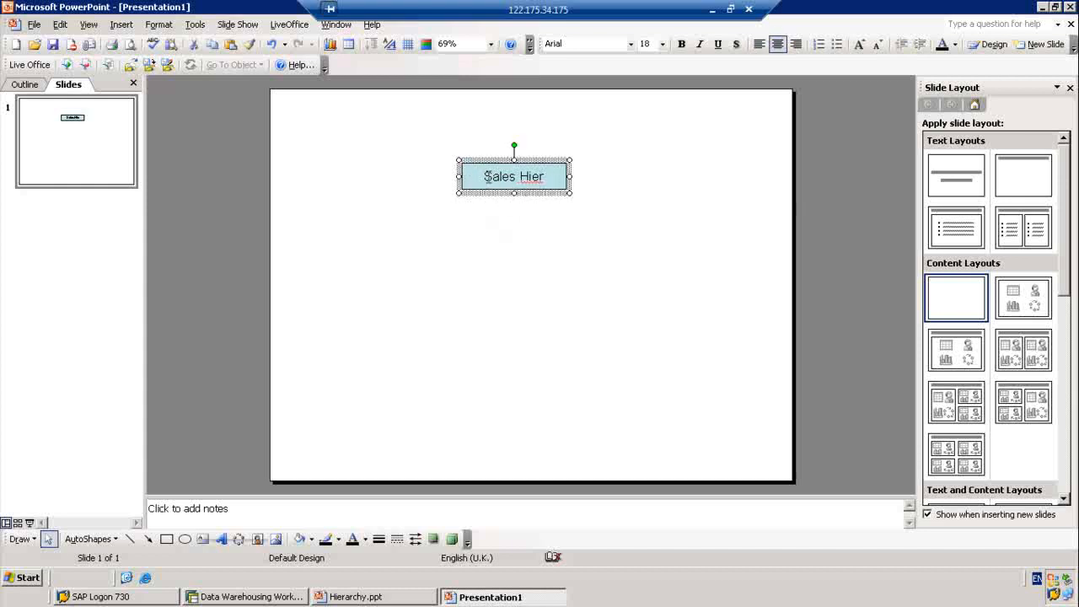
left_click_drag(486, 177, 557, 176)
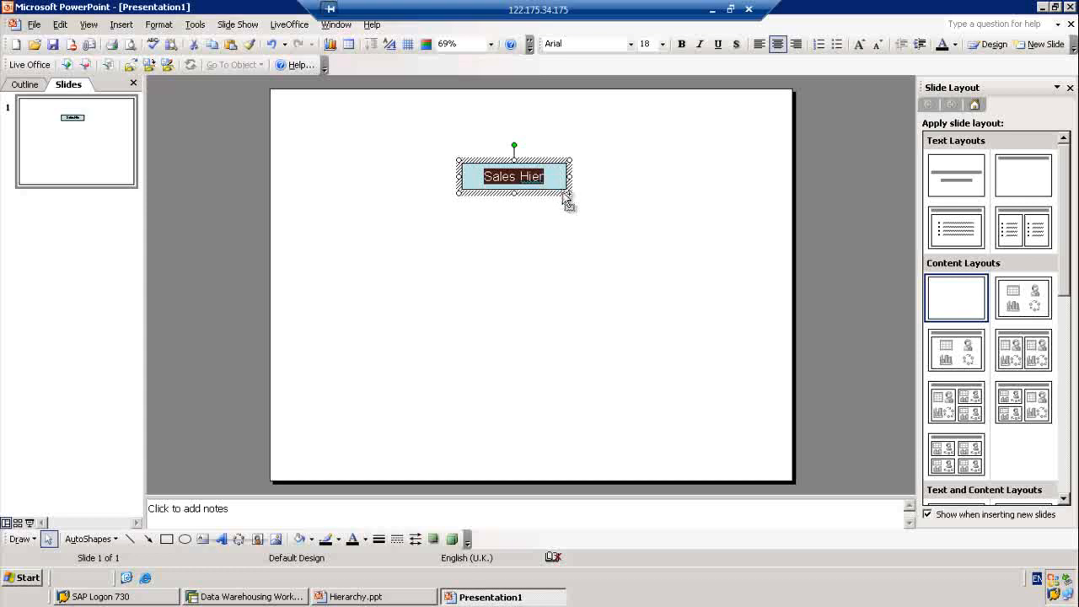
key("Delete")
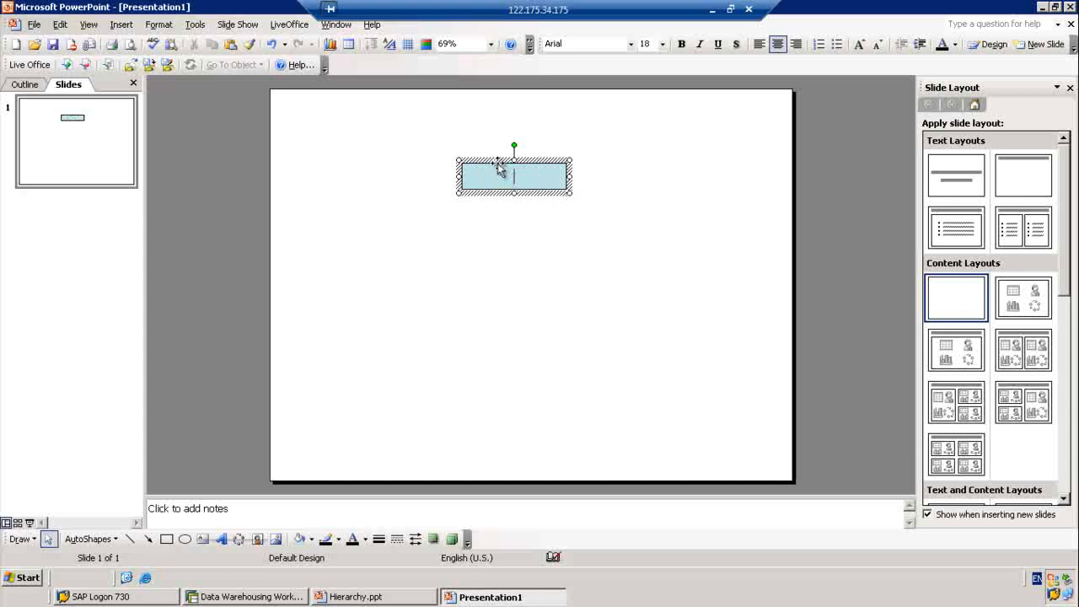
Copy the empty rectangle and paste twelve duplicates of it onto the slide
left_click(498, 161)
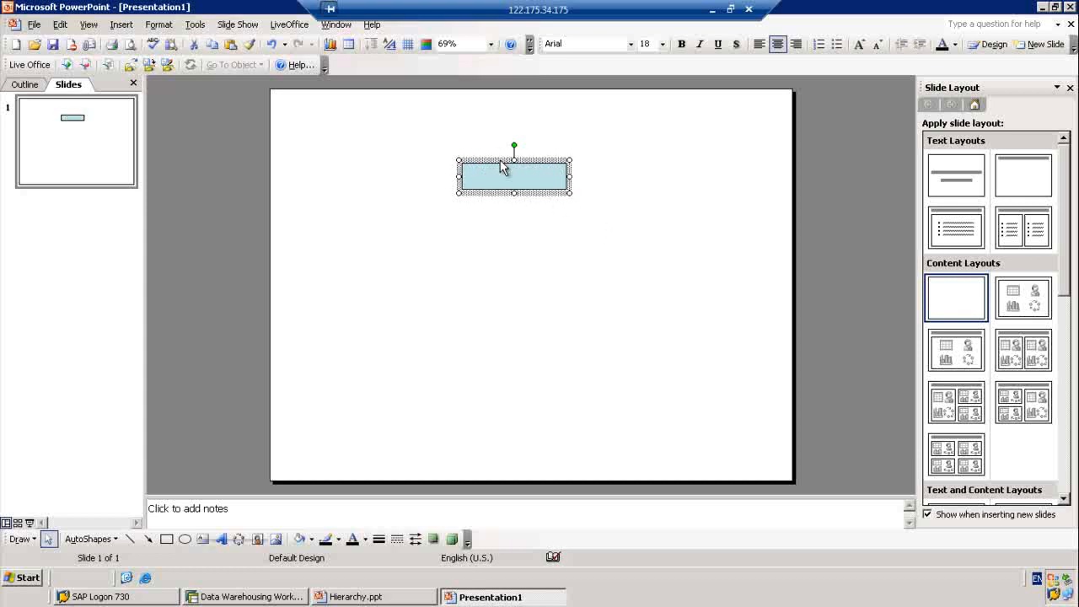
key("ctrl+c")
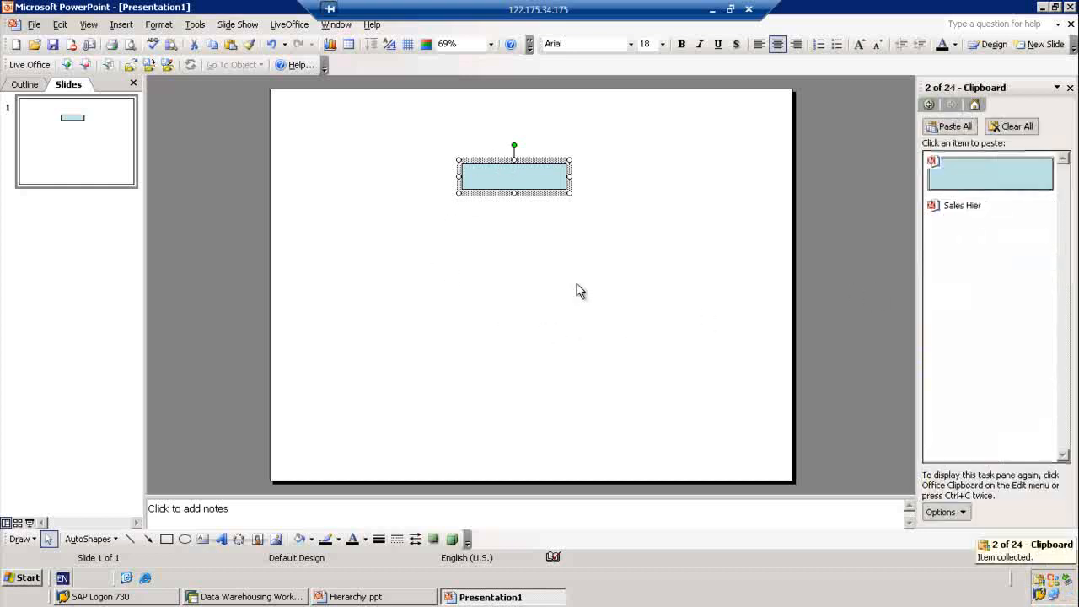
left_click(388, 257)
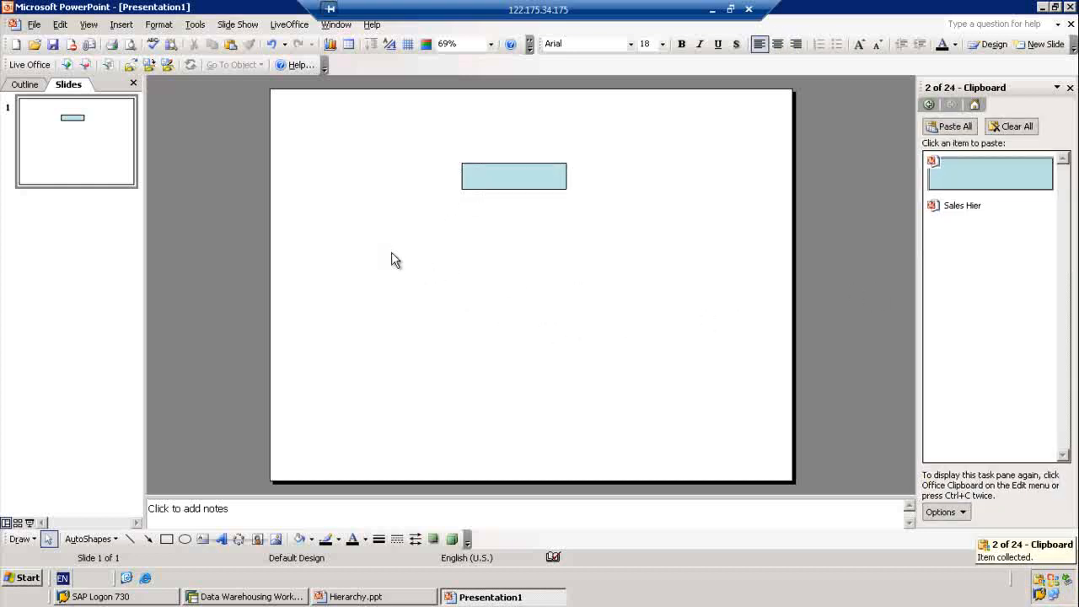
key("ctrl+v")
key("ctrl+v")
key("ctrl+v")
key("ctrl+v")
key("ctrl+v")
key("ctrl+v")
key("ctrl+v")
key("ctrl+v")
key("ctrl+v")
key("ctrl+v")
key("ctrl+v")
key("ctrl+v")
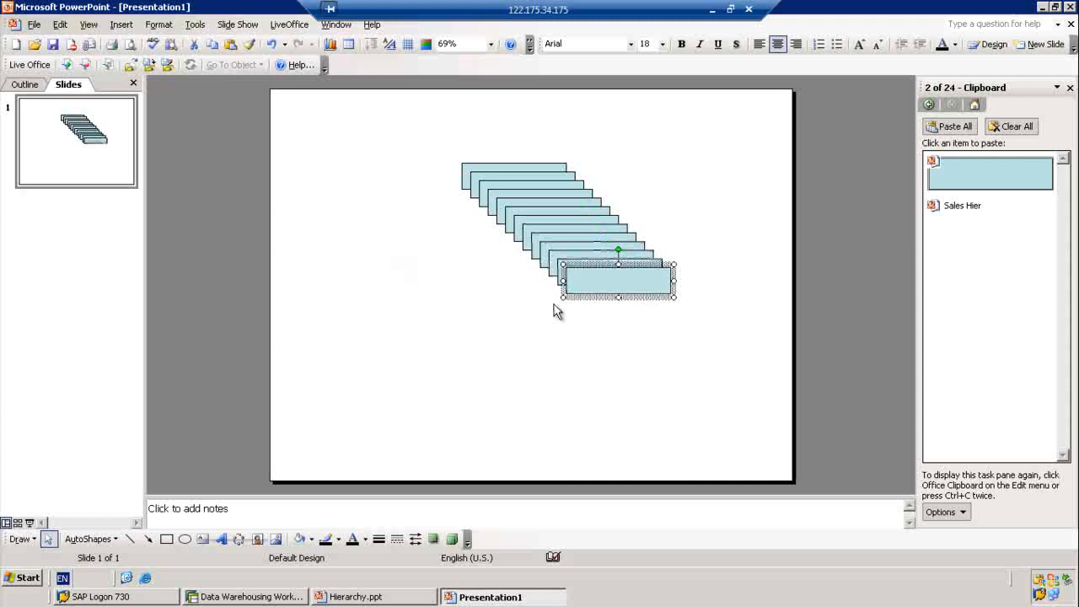
Spread the stacked duplicate rectangles over the lower half of the slide, leaving only the original in the upper middle
left_click(658, 415)
left_click_drag(620, 280, 370, 365)
left_click_drag(578, 278, 572, 327)
left_click_drag(570, 253, 561, 328)
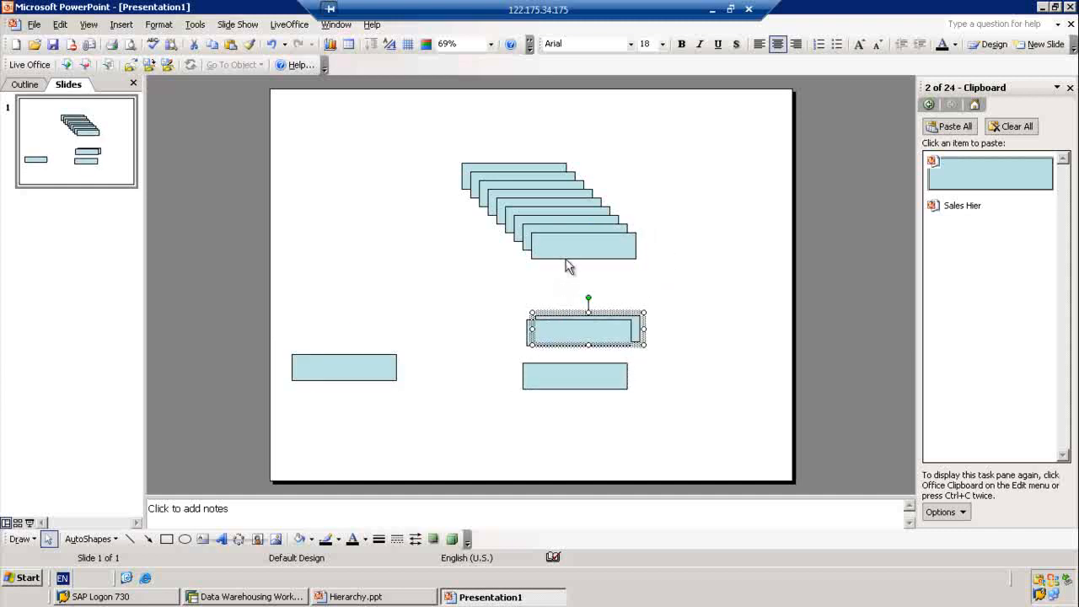
left_click_drag(568, 239, 558, 297)
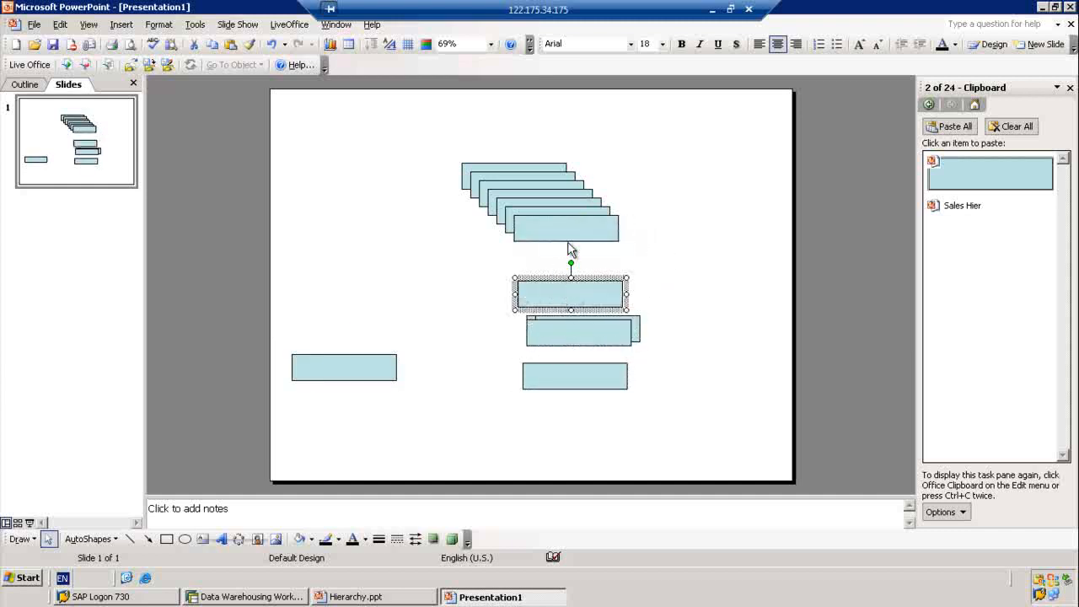
left_click_drag(571, 233, 525, 301)
left_click_drag(523, 218, 472, 317)
left_click_drag(506, 196, 468, 319)
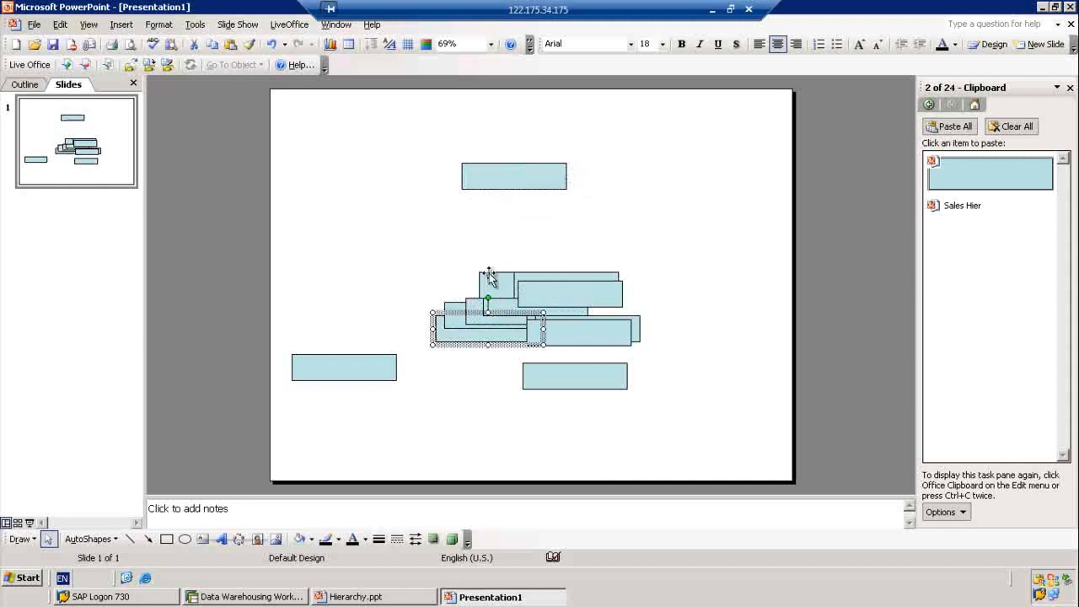
Move the original rectangle up to the slide's top edge and paste the "Sales Hier" text into it
left_click_drag(530, 177, 497, 117)
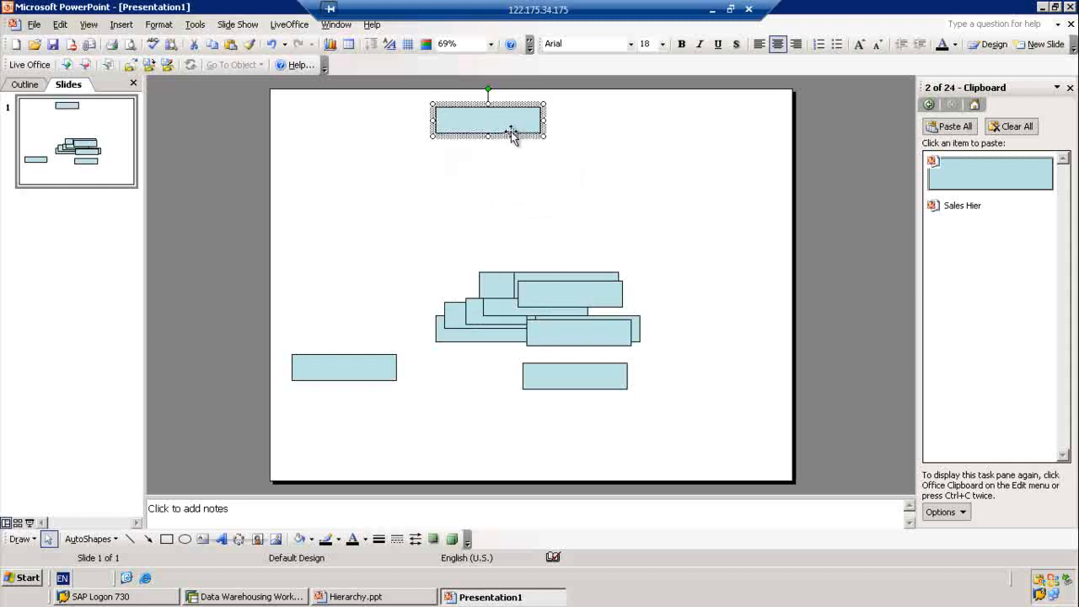
left_click(969, 210)
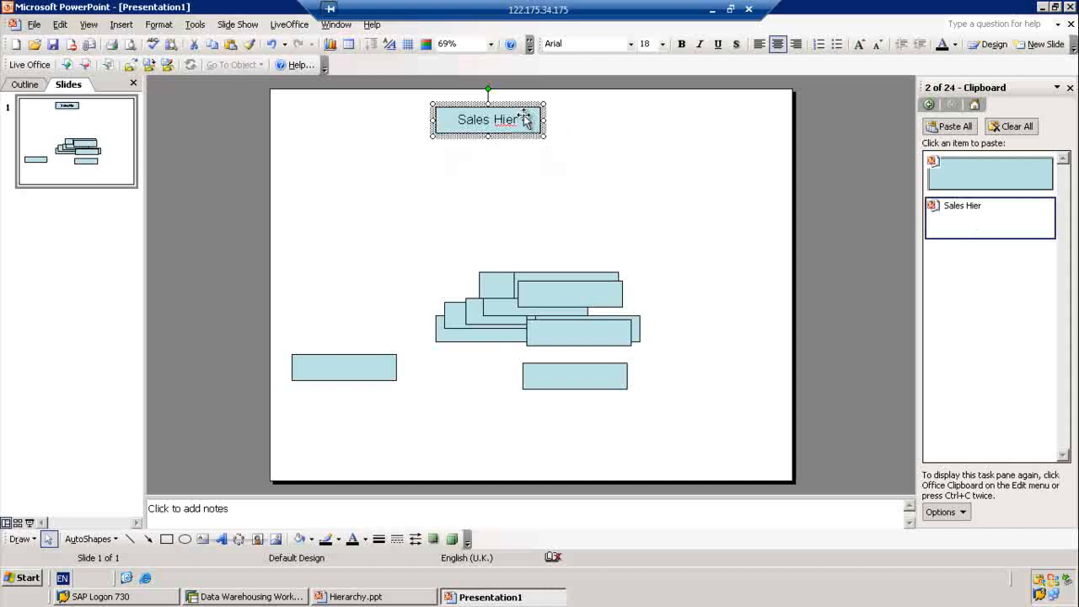
Format the "Sales Hier" text in the top rectangle as bold with a font size of 14
key("ctrl+a")
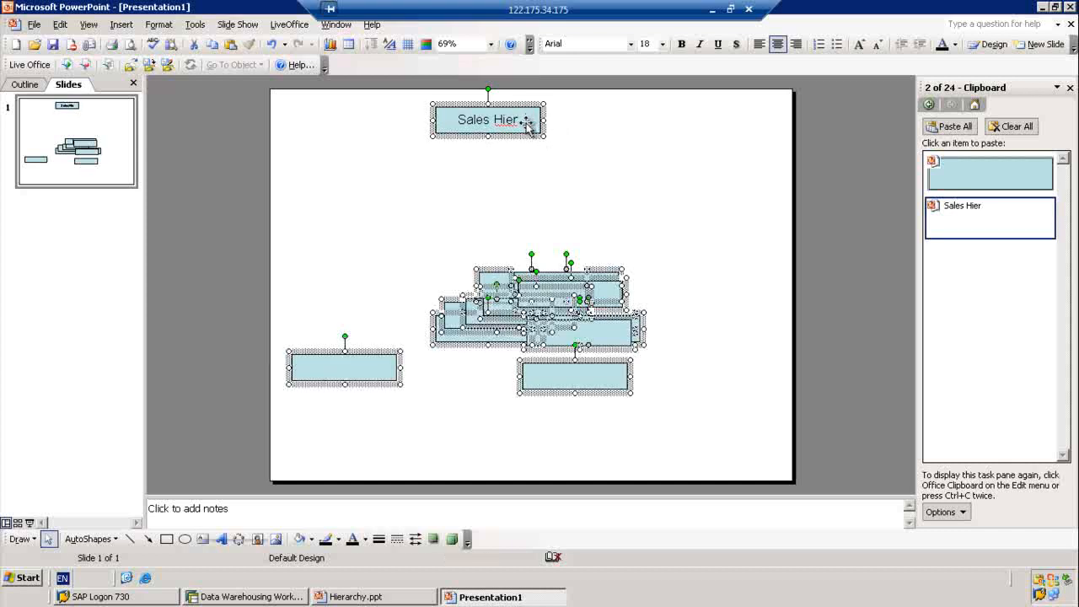
left_click(516, 118)
key("ctrl+a")
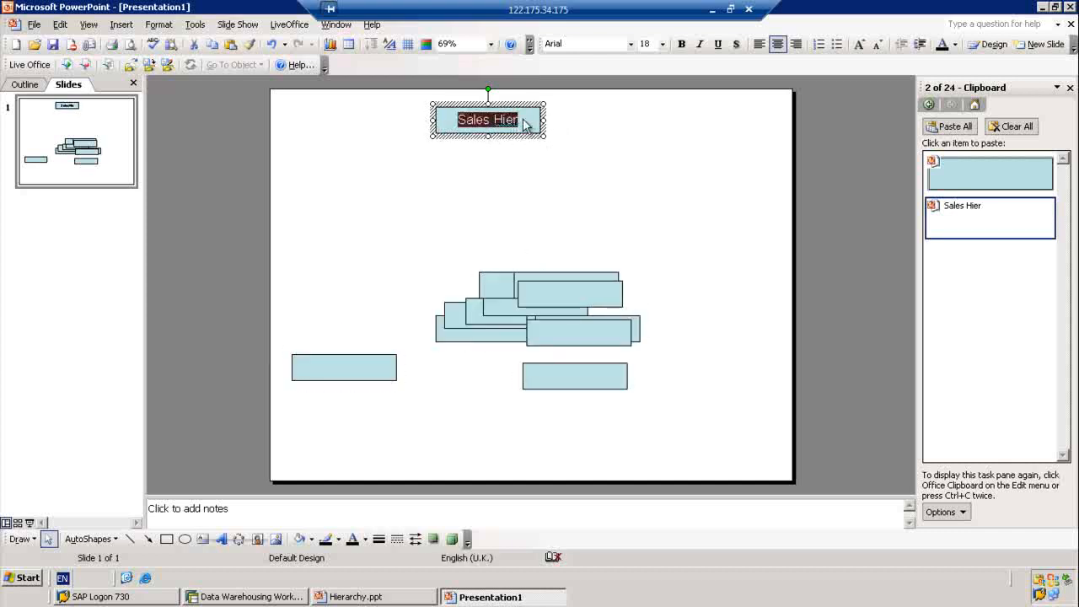
left_click(681, 43)
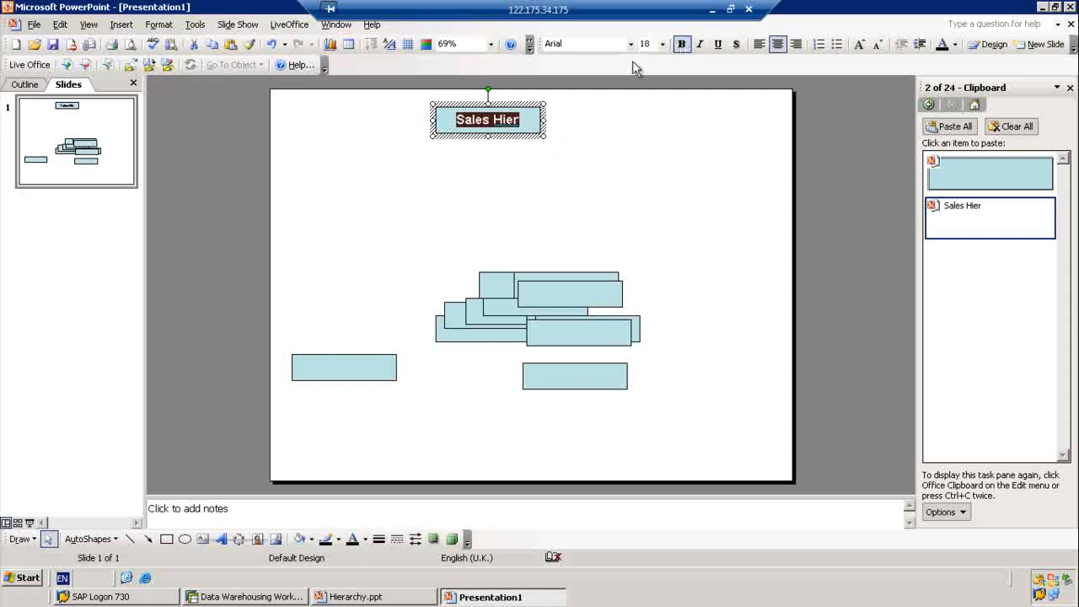
left_click(663, 44)
left_click(647, 100)
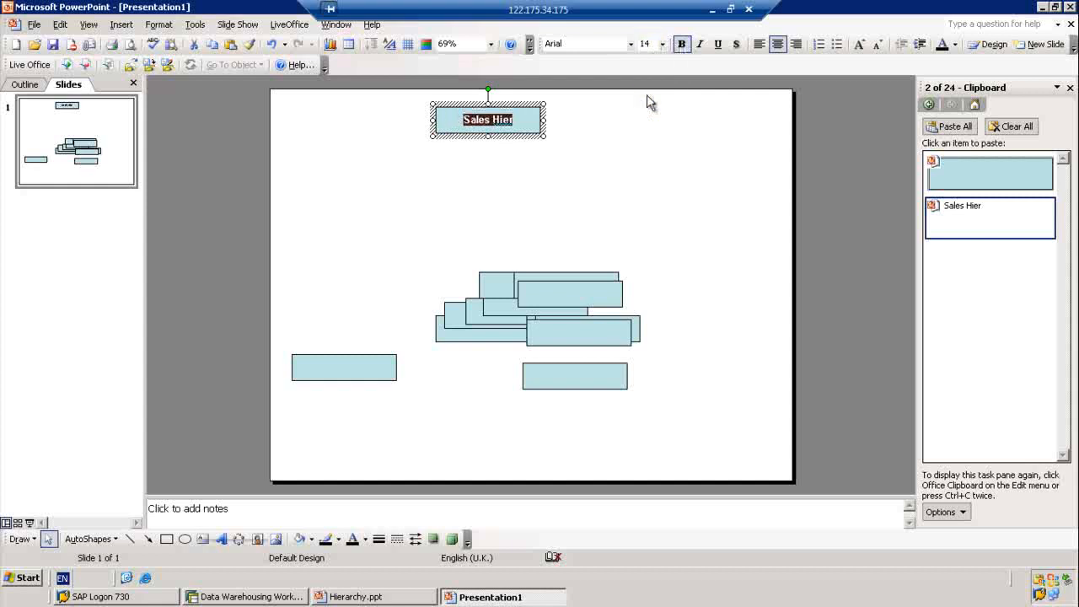
left_click(568, 137)
Complete the top rectangle's label to read "Sales Hierarchy"
left_click(519, 121)
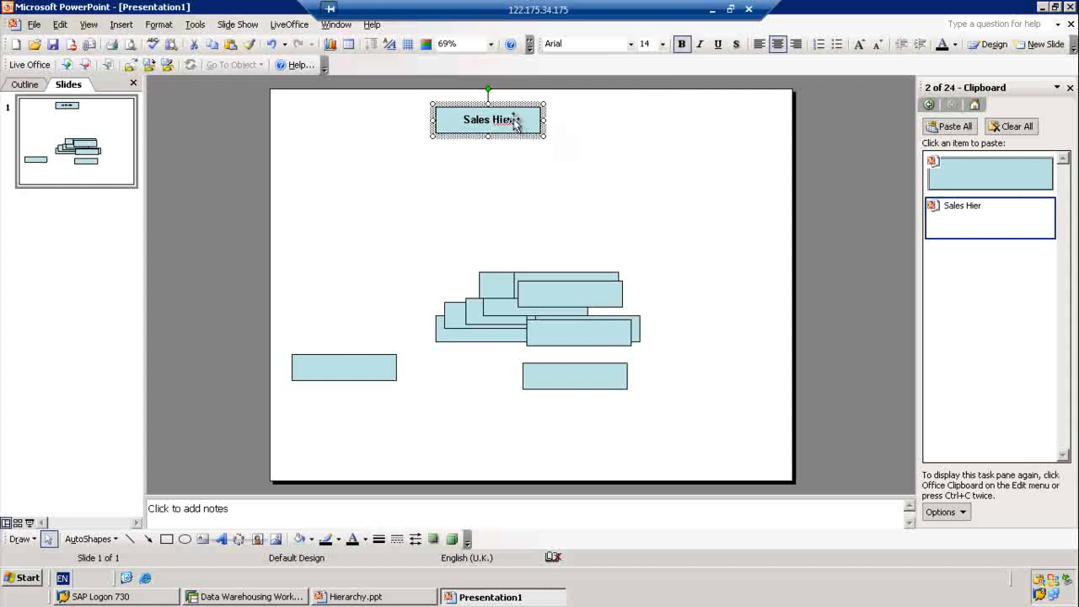
double_click(517, 123)
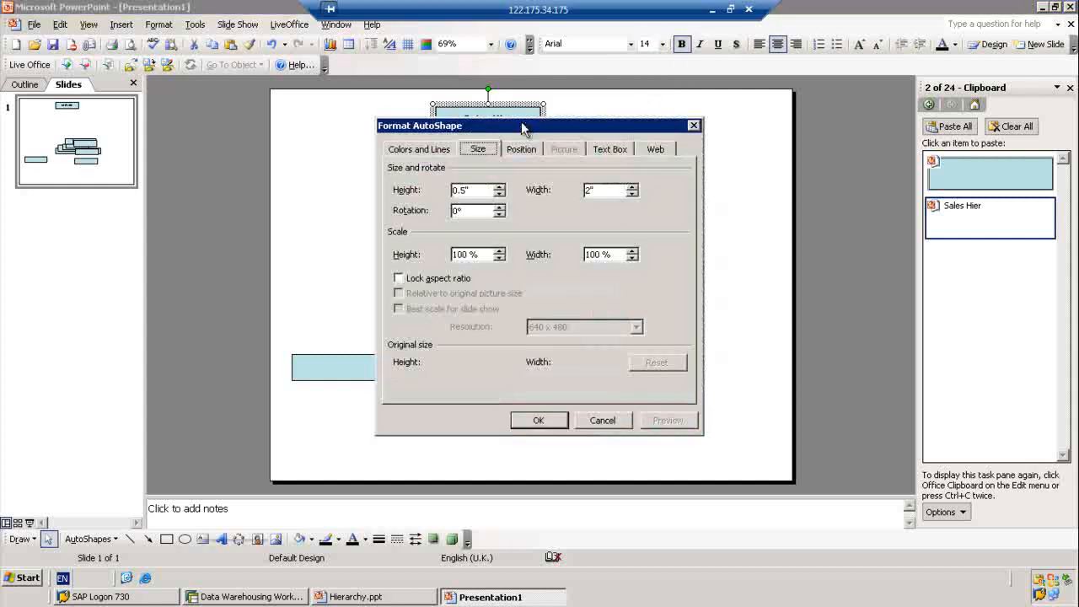
left_click(602, 420)
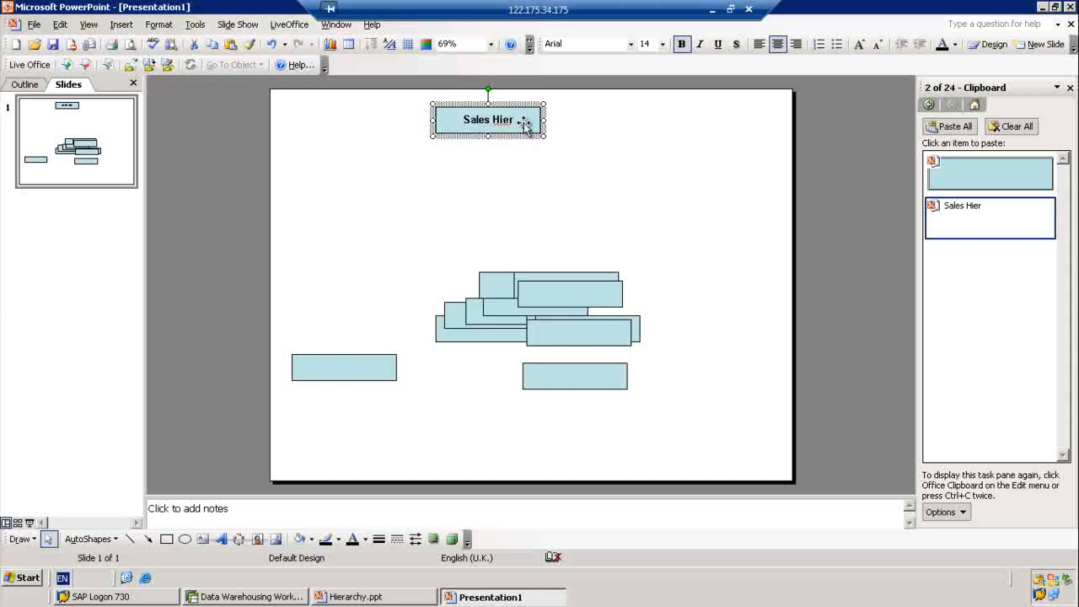
left_click(523, 123)
type("archy")
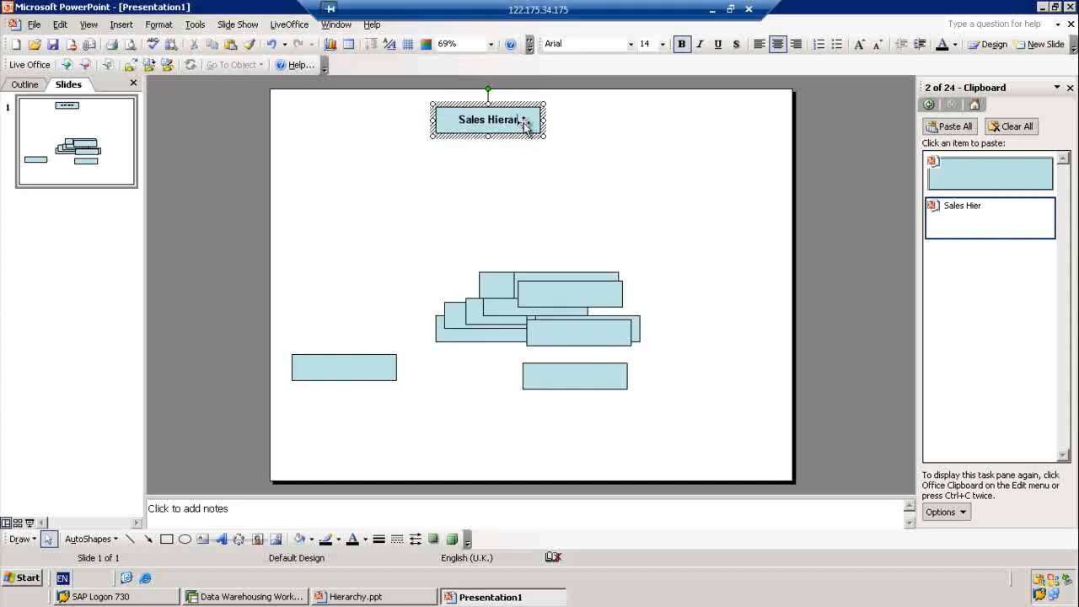
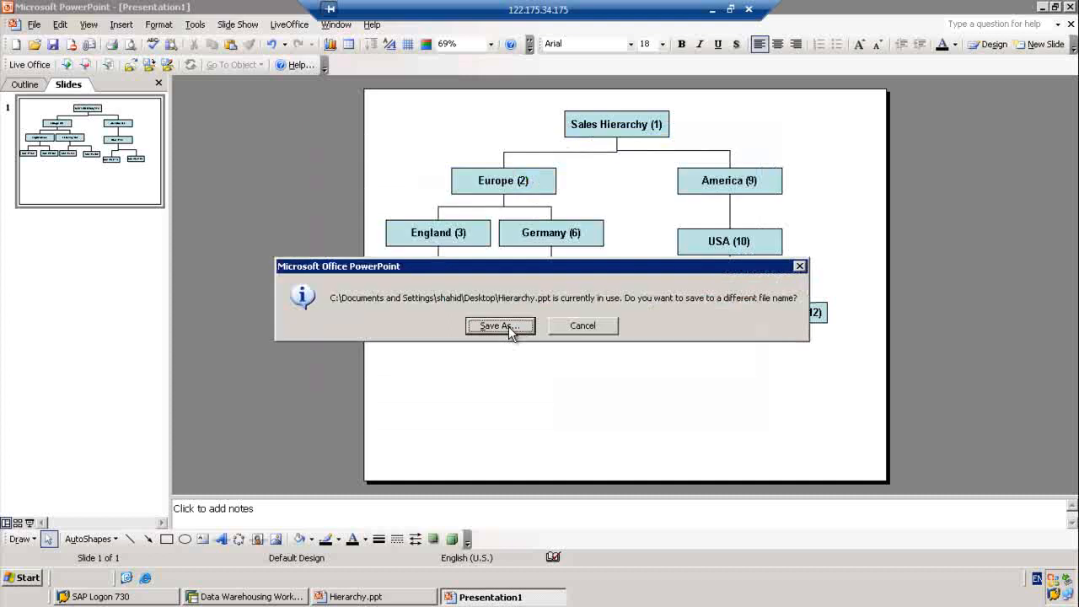
Cancel saving over the in-use Hierarchy.ppt and close the empty Hierarchy.ppt presentation
left_click(570, 330)
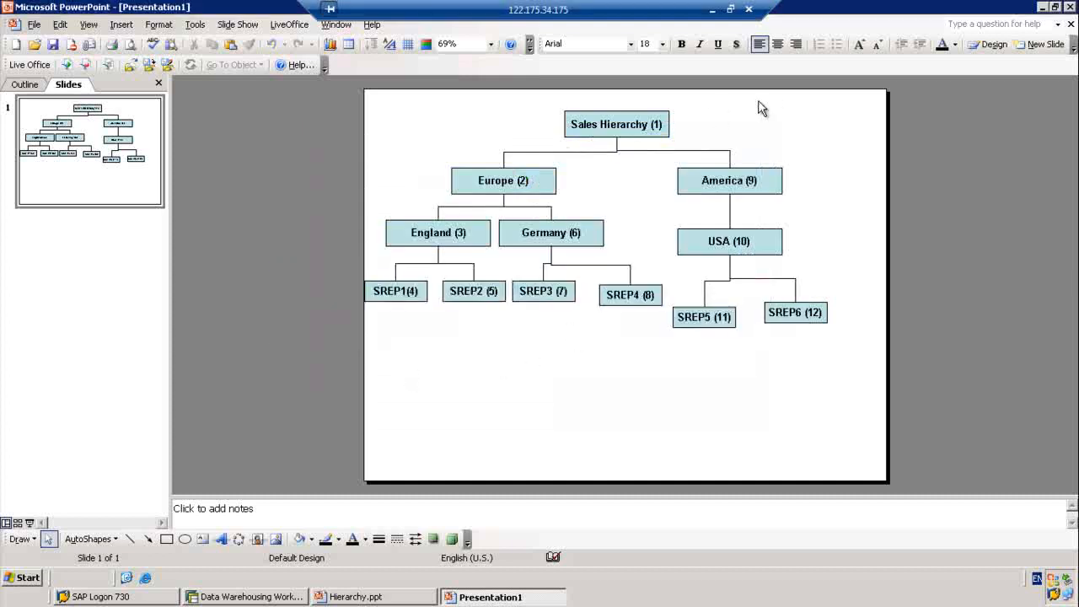
left_click(1041, 7)
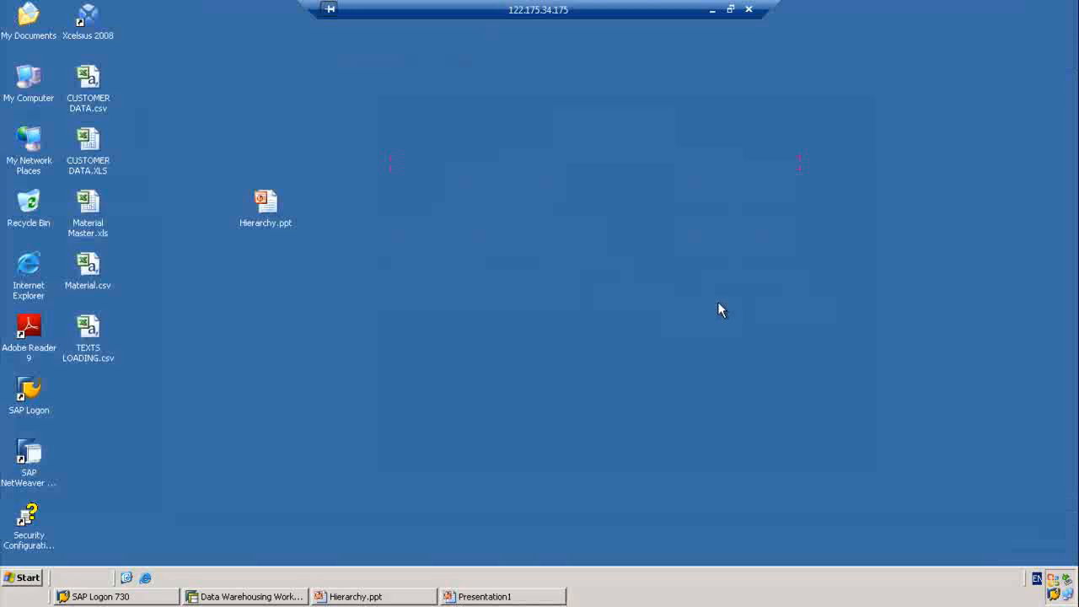
left_click(477, 598)
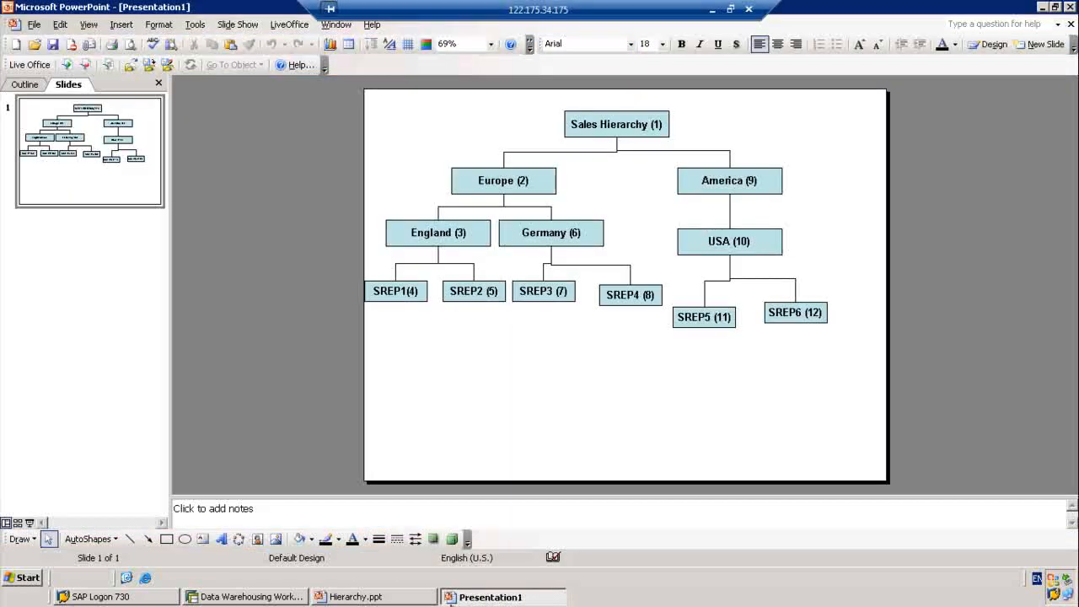
left_click(362, 596)
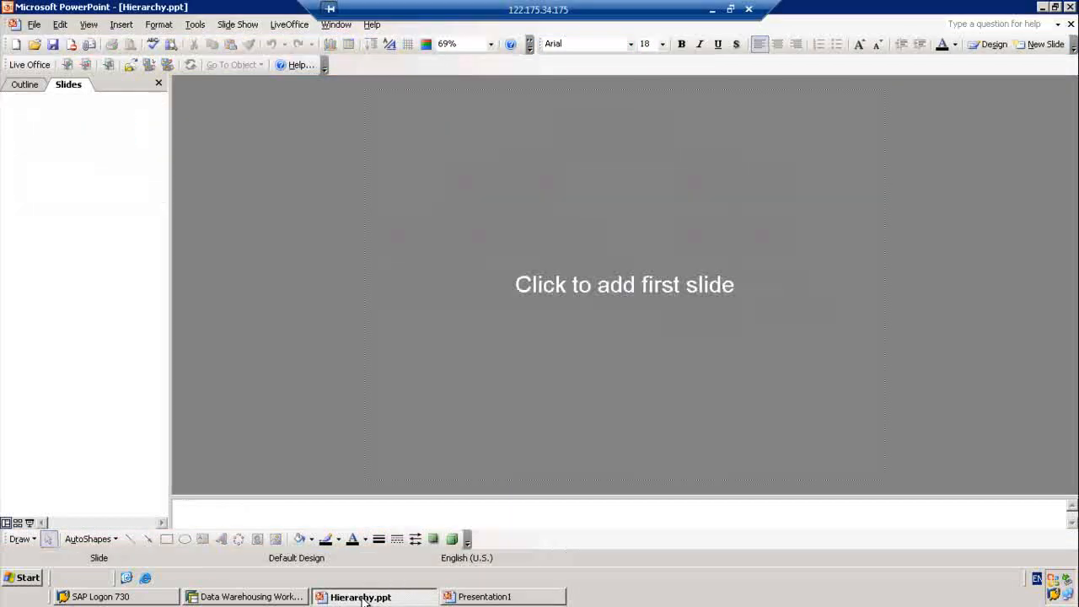
left_click(1070, 7)
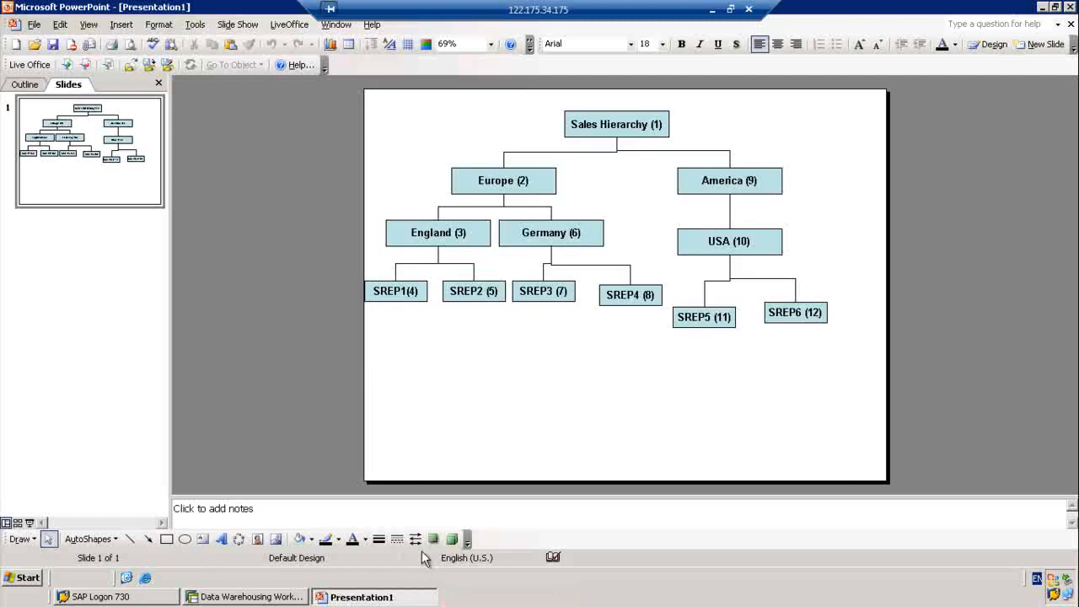
Save the hierarchy presentation to the Desktop as Presentation1.ppt
left_click(34, 24)
left_click(64, 113)
left_click(341, 240)
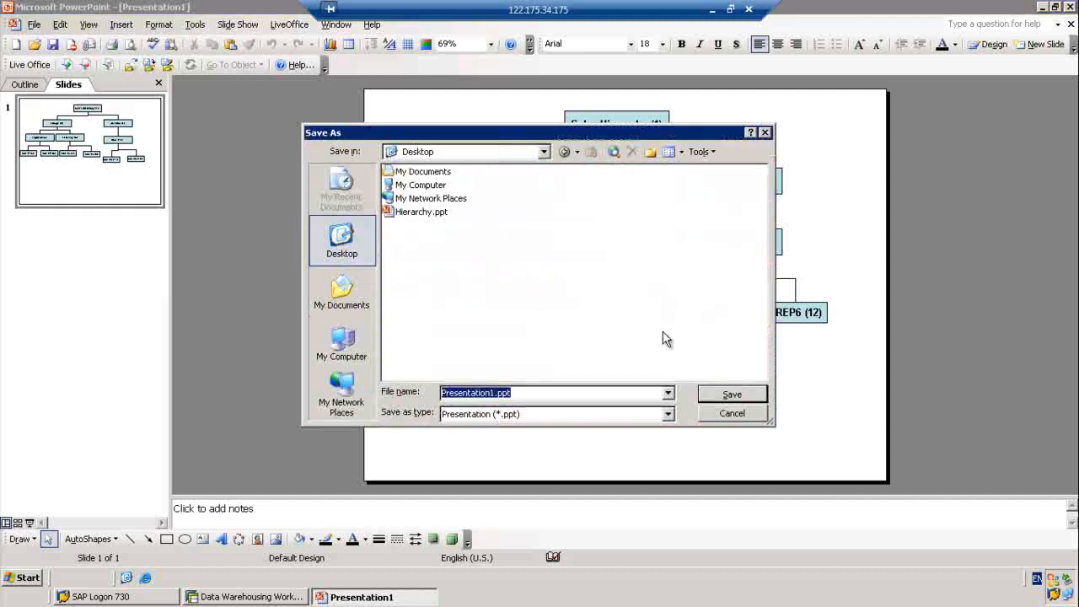
left_click(732, 394)
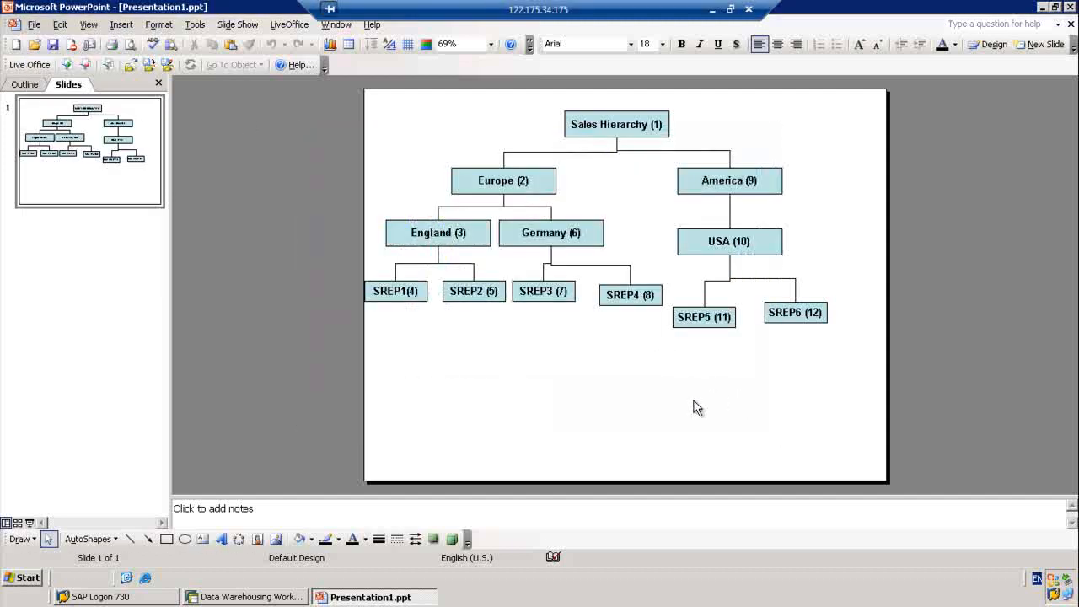
Minimize the presentation, refresh the desktop and create a new Microsoft Excel worksheet file there
left_click(1041, 7)
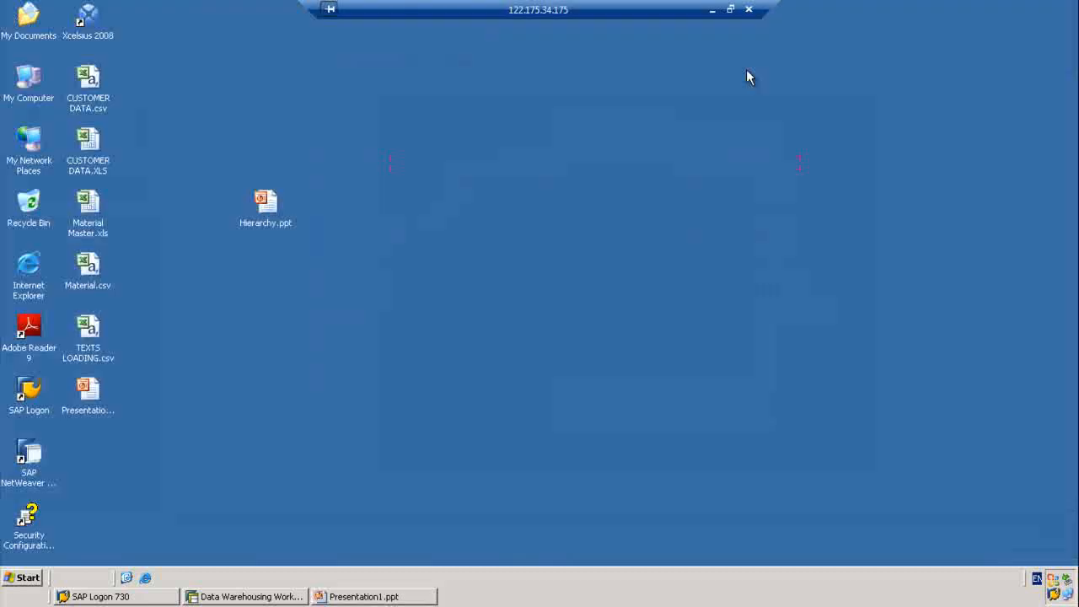
right_click(513, 115)
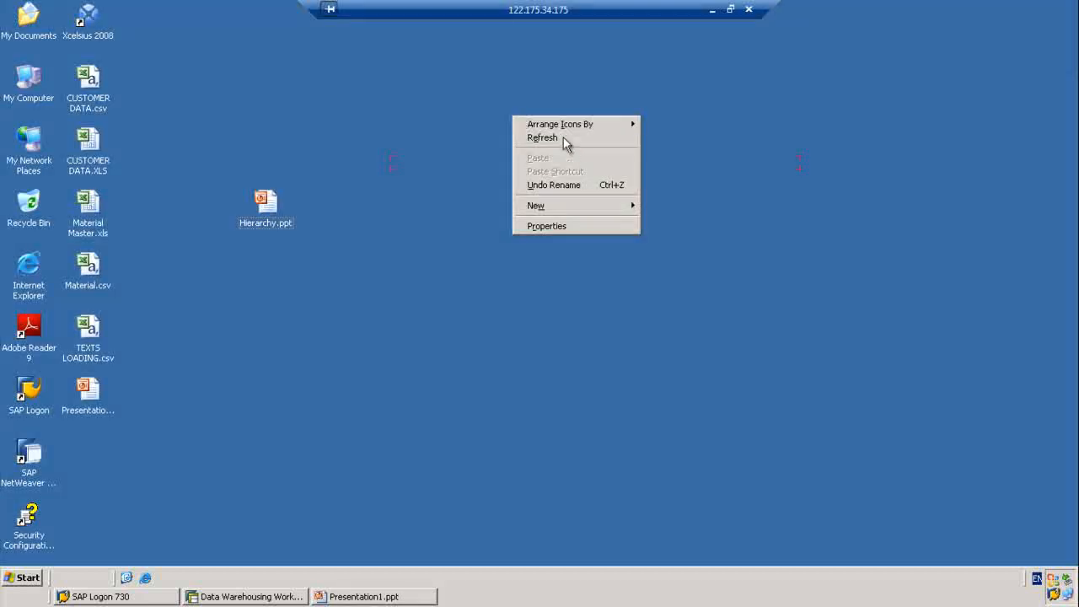
left_click(563, 137)
right_click(187, 310)
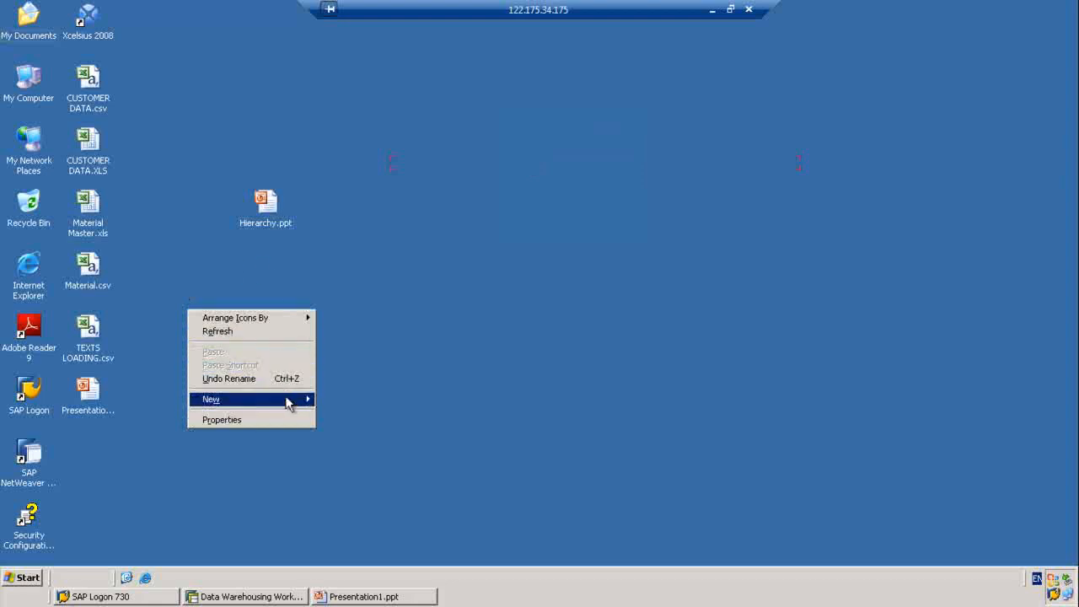
mouse_move(292, 400)
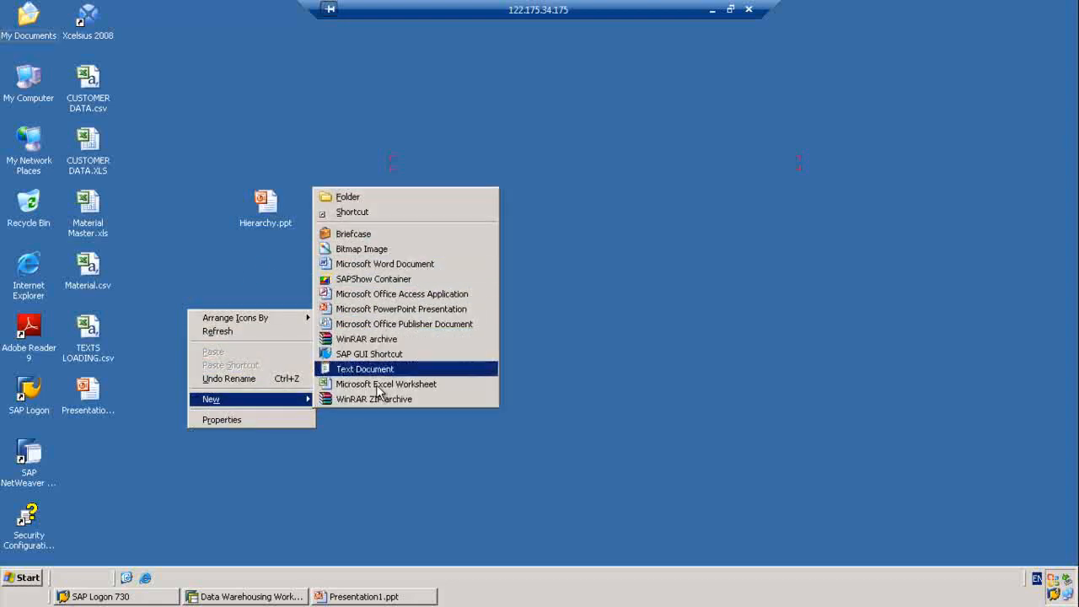
left_click(386, 384)
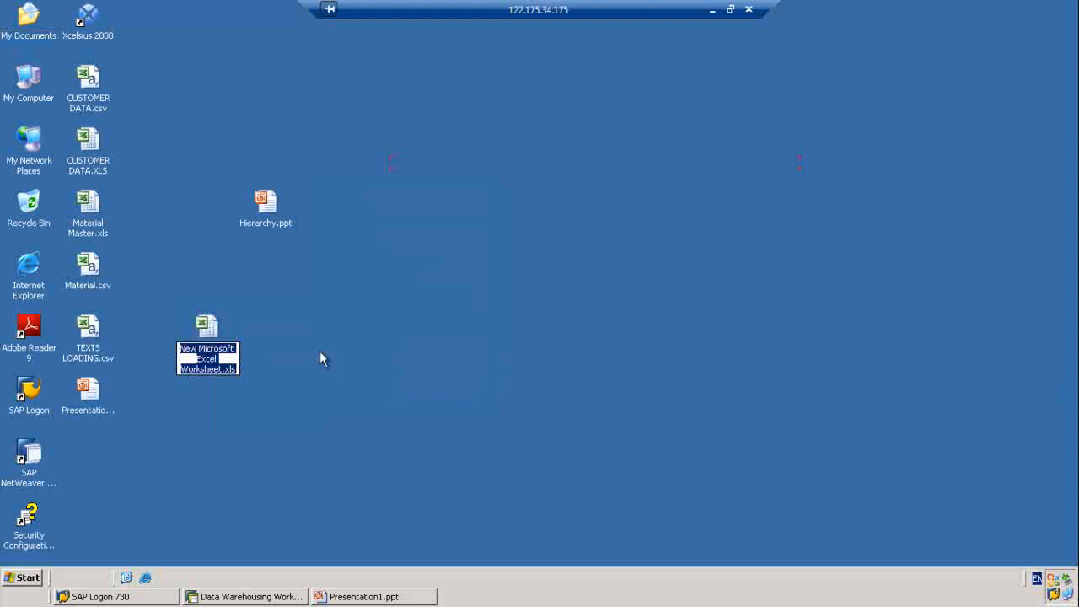
type("S")
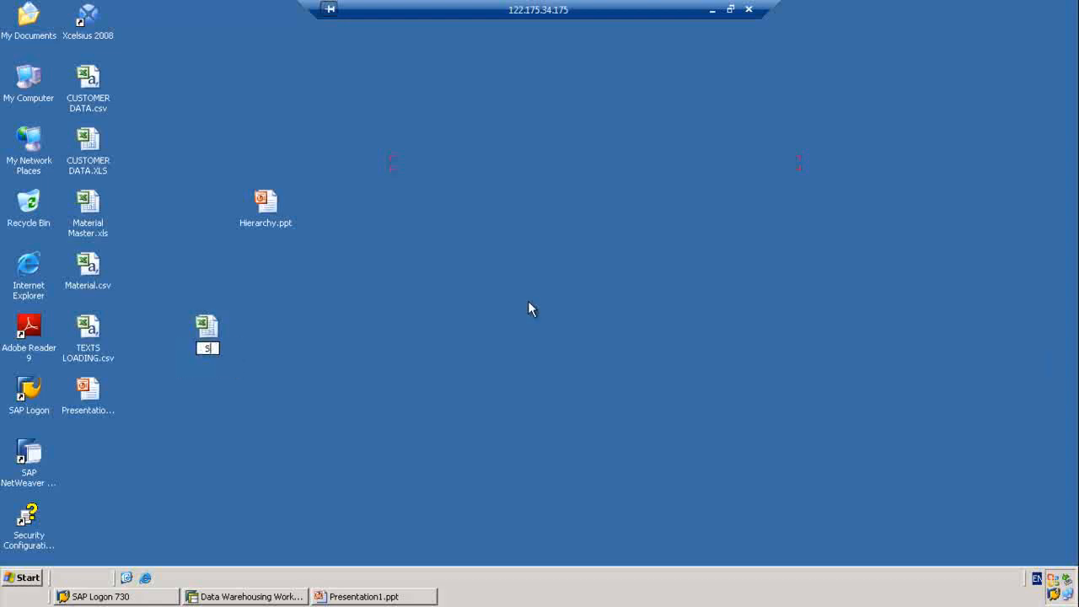
type("ales Hierarchy data")
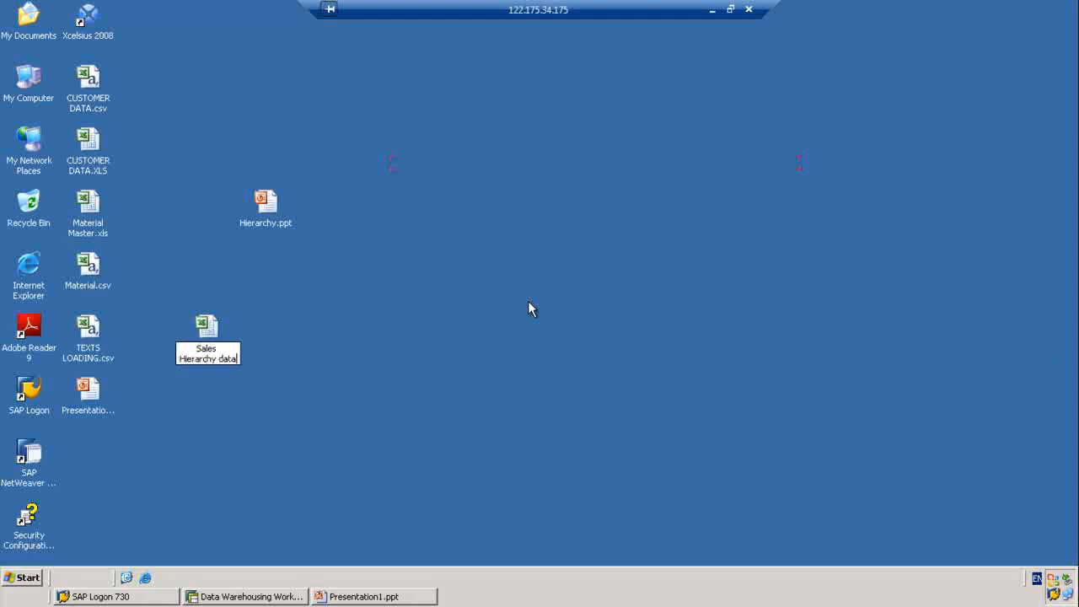
key("Return")
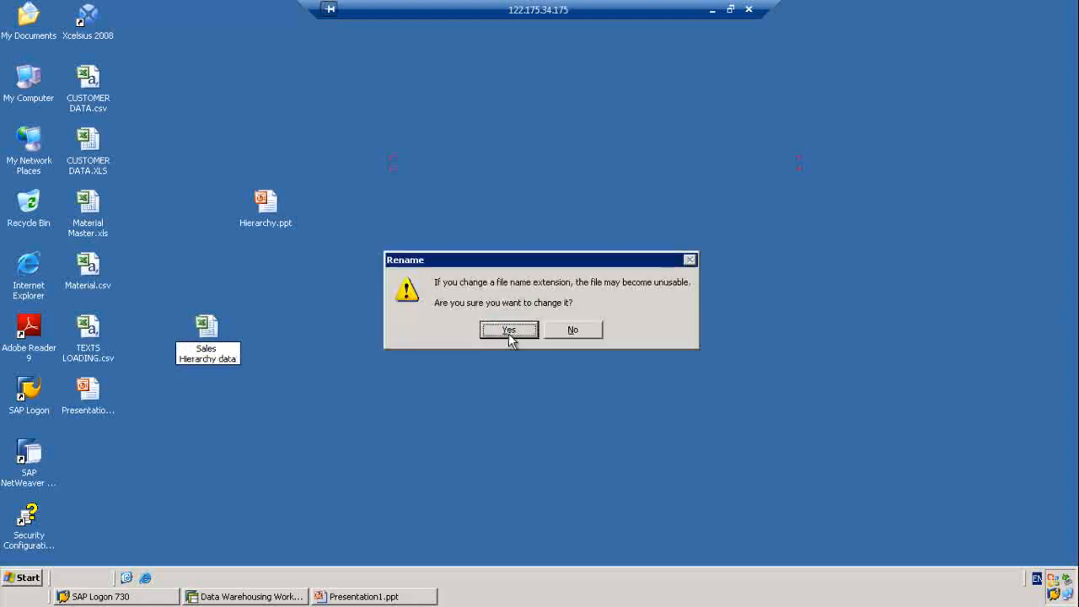
left_click(571, 330)
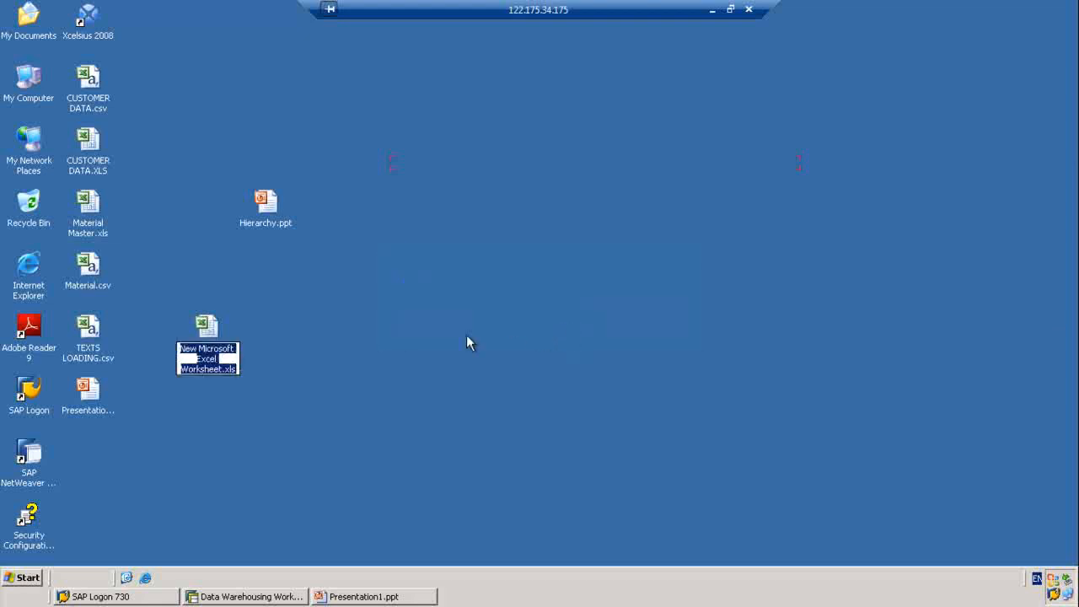
Rename the new worksheet file as "Sales Hierarchy data.xls", keeping its extension, and open it in Excel
left_click(222, 365)
key("BackSpace")
key("BackSpace")
key("BackSpace")
key("BackSpace")
key("BackSpace")
key("BackSpace")
key("BackSpace")
key("BackSpace")
key("BackSpace")
key("BackSpace")
key("BackSpace")
key("BackSpace")
key("BackSpace")
key("BackSpace")
key("BackSpace")
key("BackSpace")
key("BackSpace")
key("BackSpace")
key("BackSpace")
key("BackSpace")
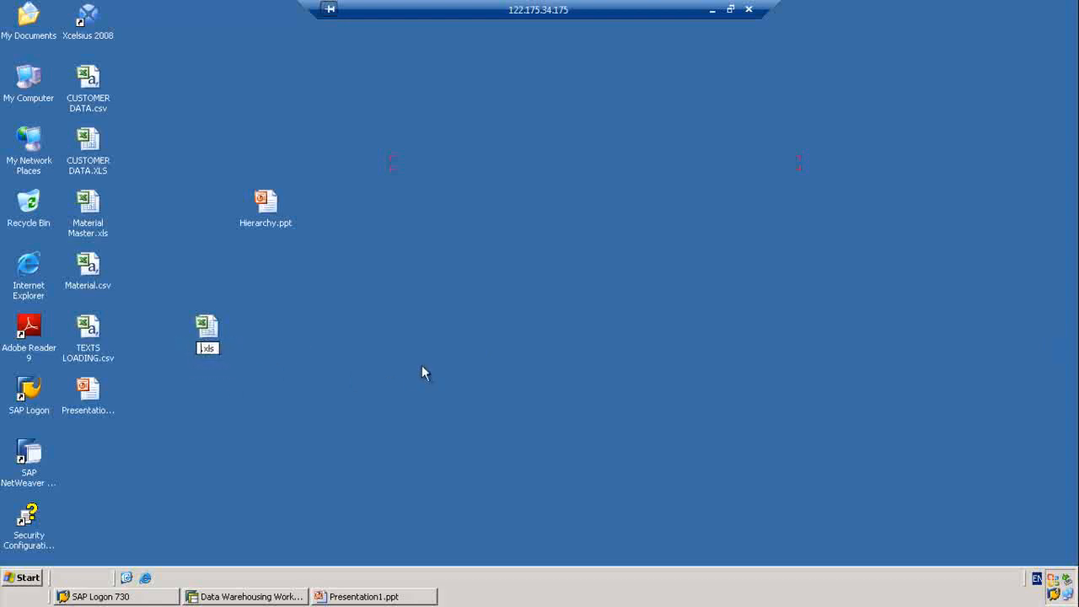
type("S")
type("ales Hier")
type("archy da")
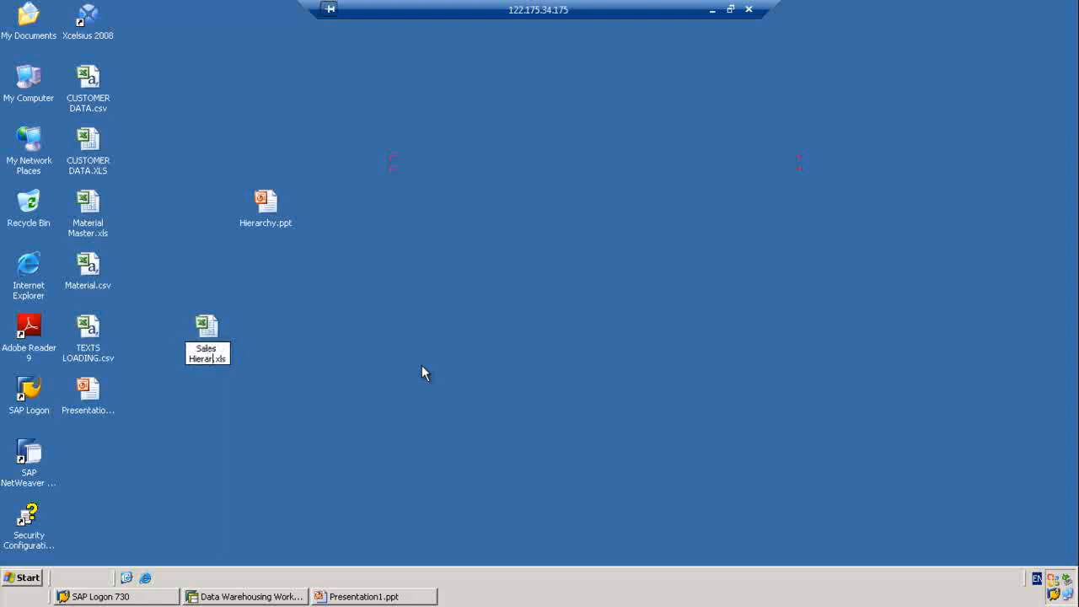
type("ta")
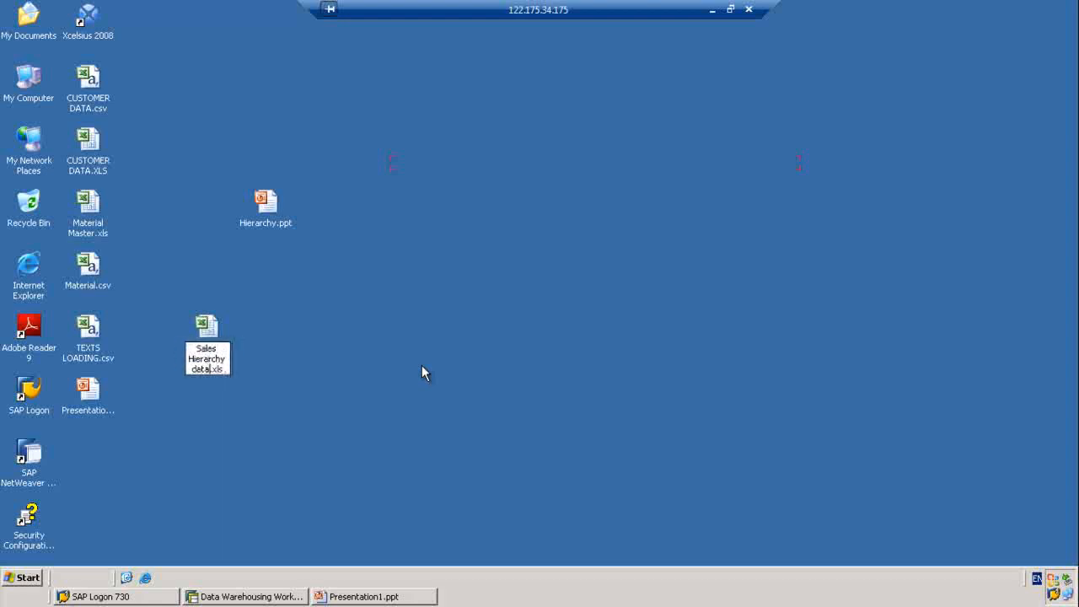
key("Return")
double_click(208, 330)
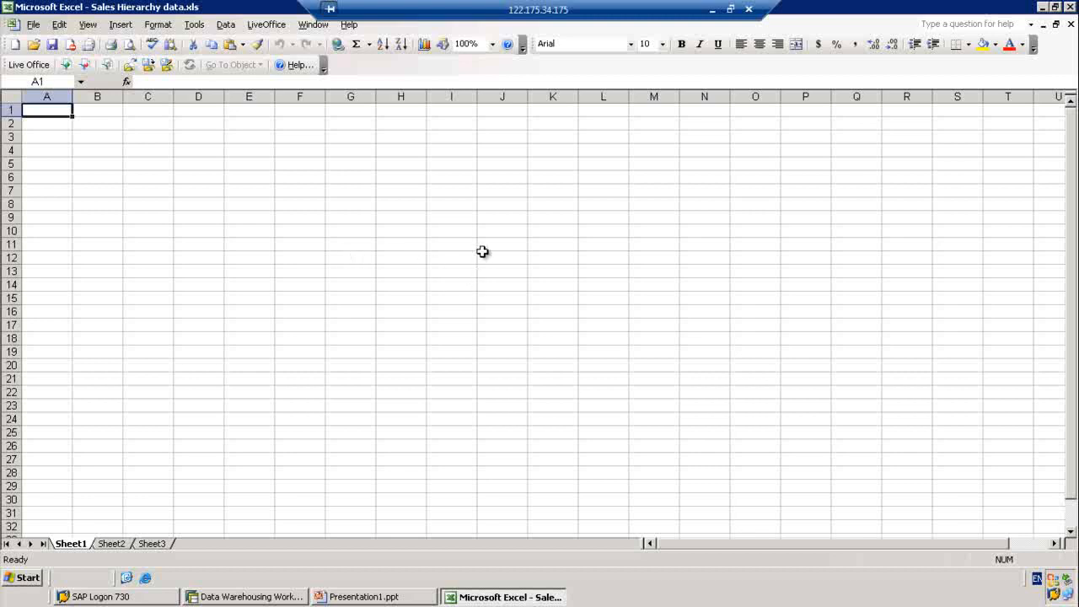
In the SAP Data Warehousing Workbench, create and activate an InfoObject catalog ZSALESCTG, described as SALES CATALOG, under the BI TRaining InfoArea
left_click(1042, 7)
left_click(213, 598)
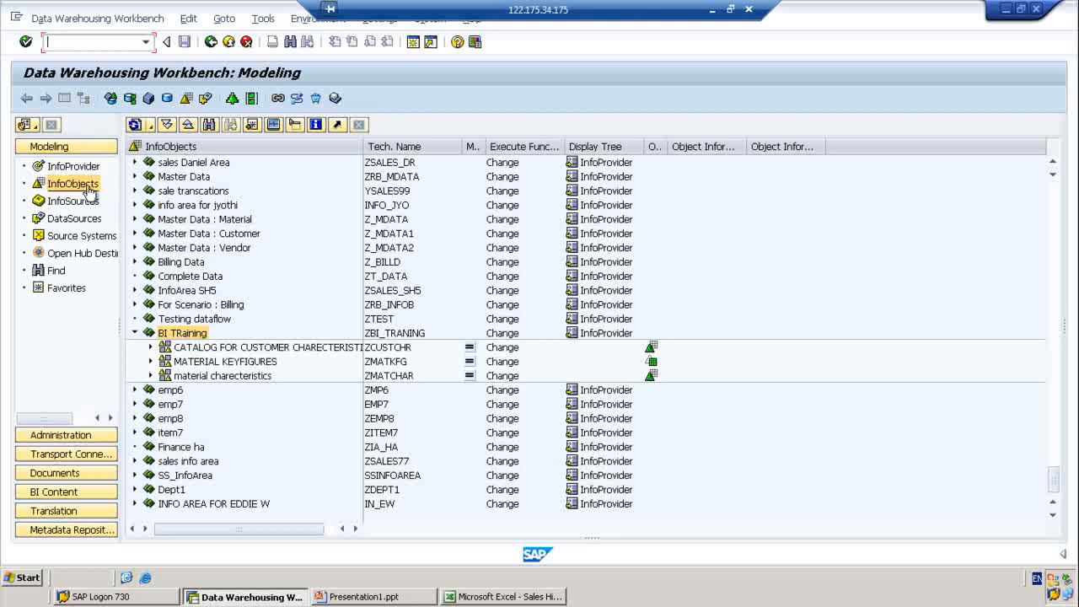
right_click(190, 336)
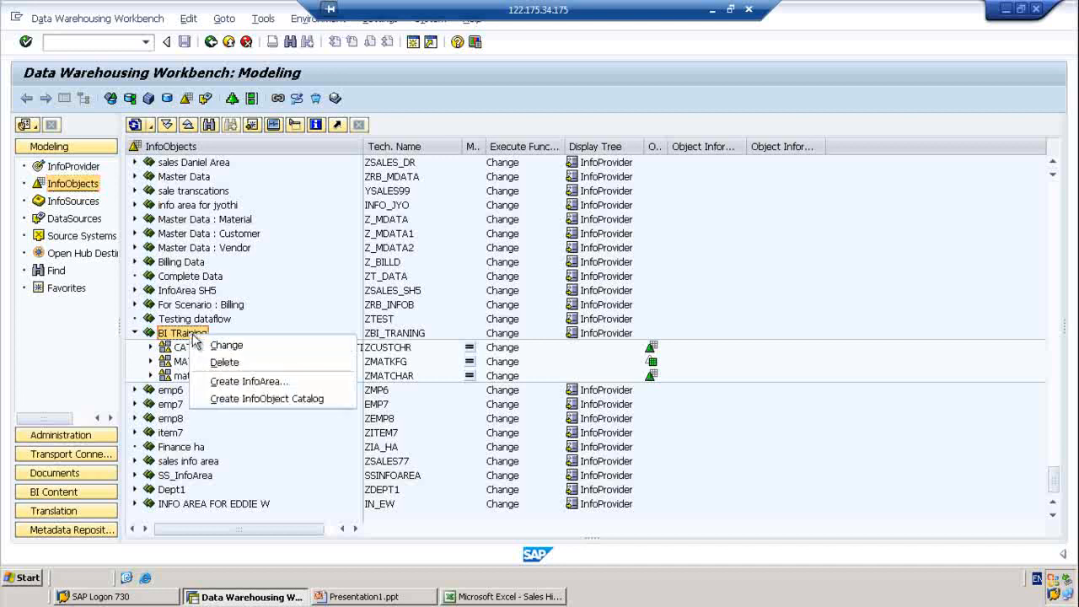
left_click(257, 398)
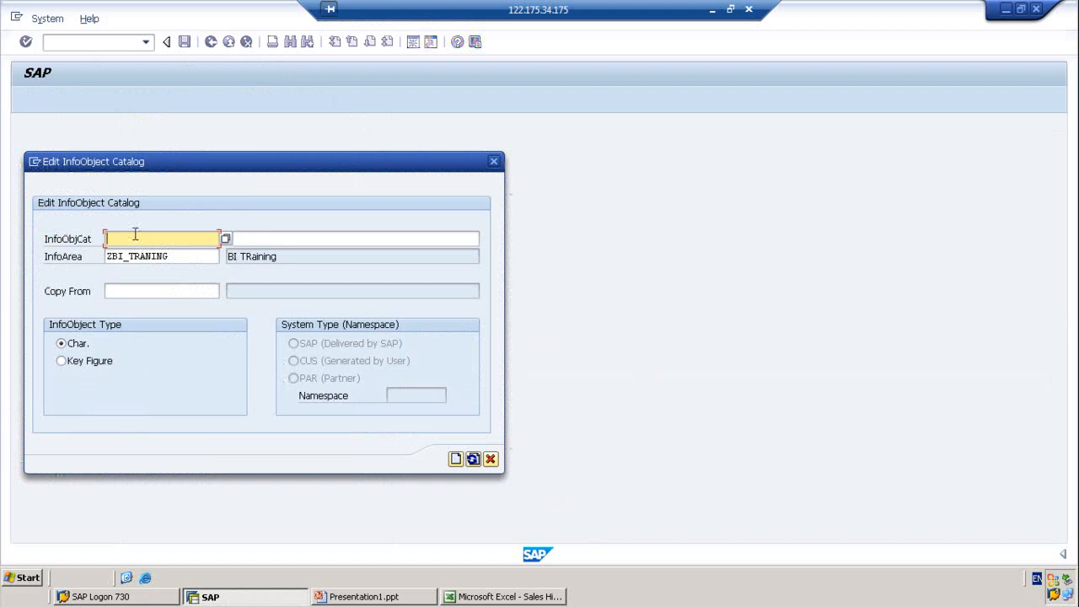
type("zs")
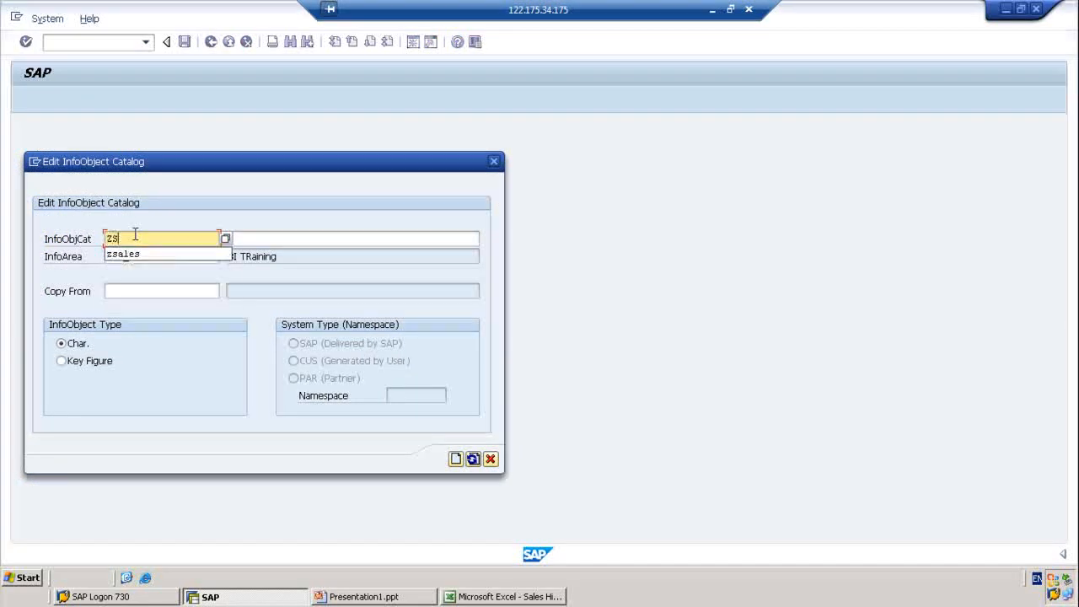
type("alesc")
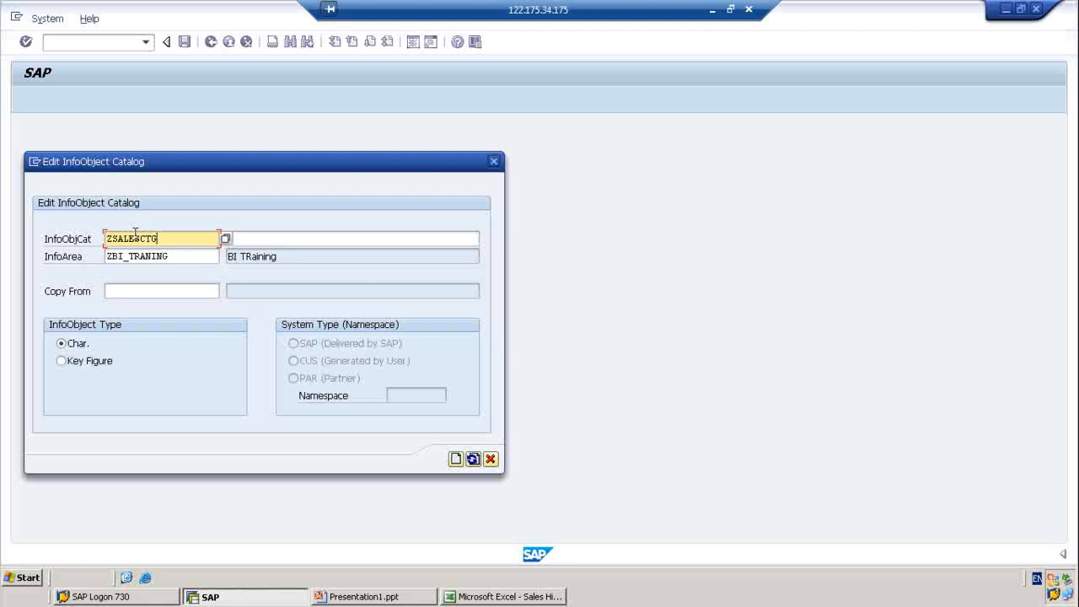
left_click(256, 240)
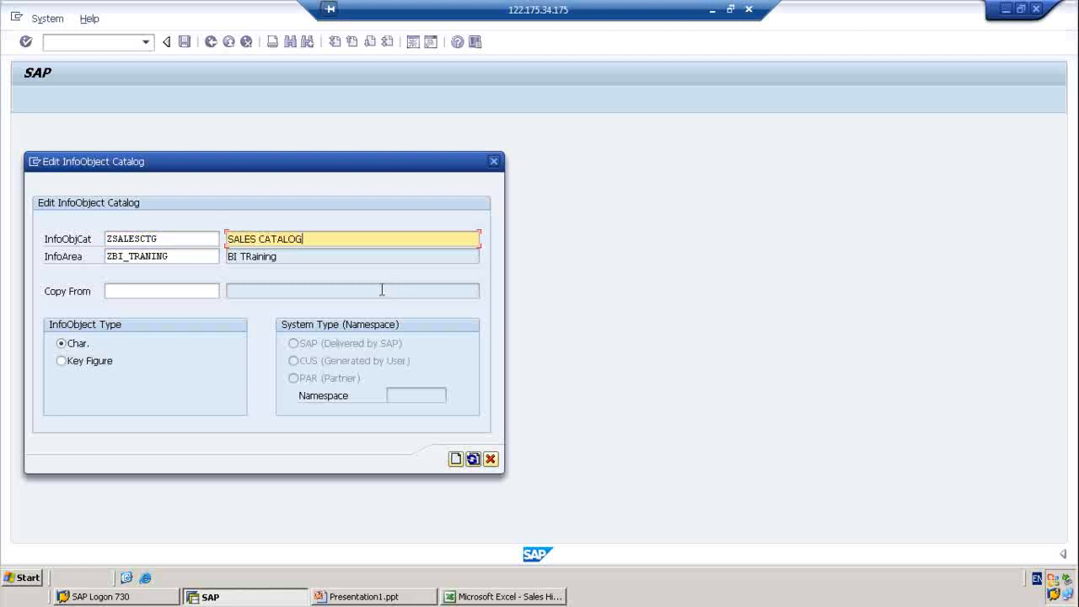
left_click(455, 458)
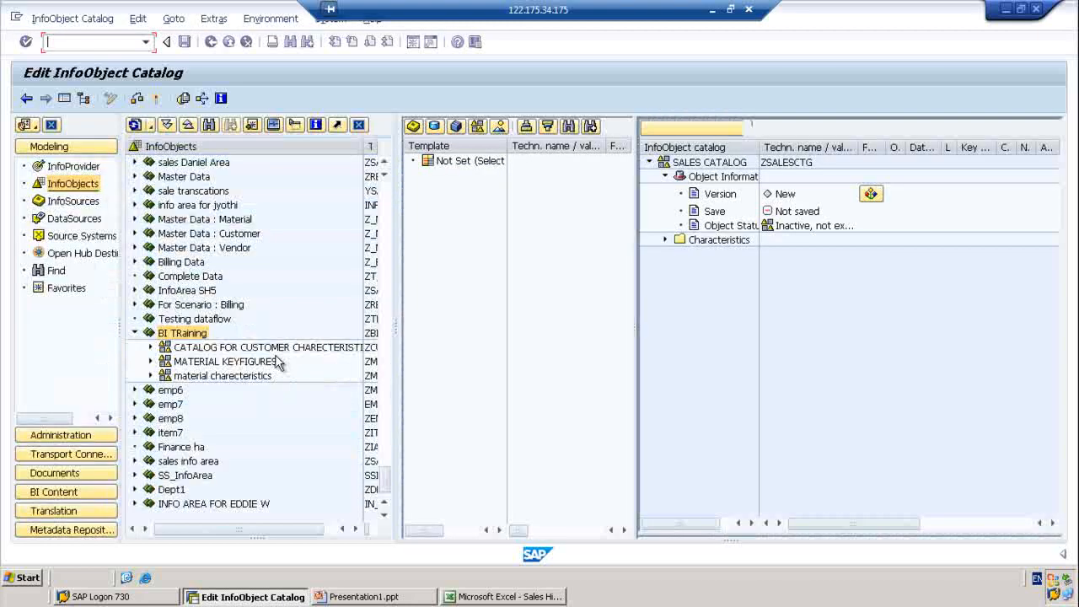
left_click(159, 99)
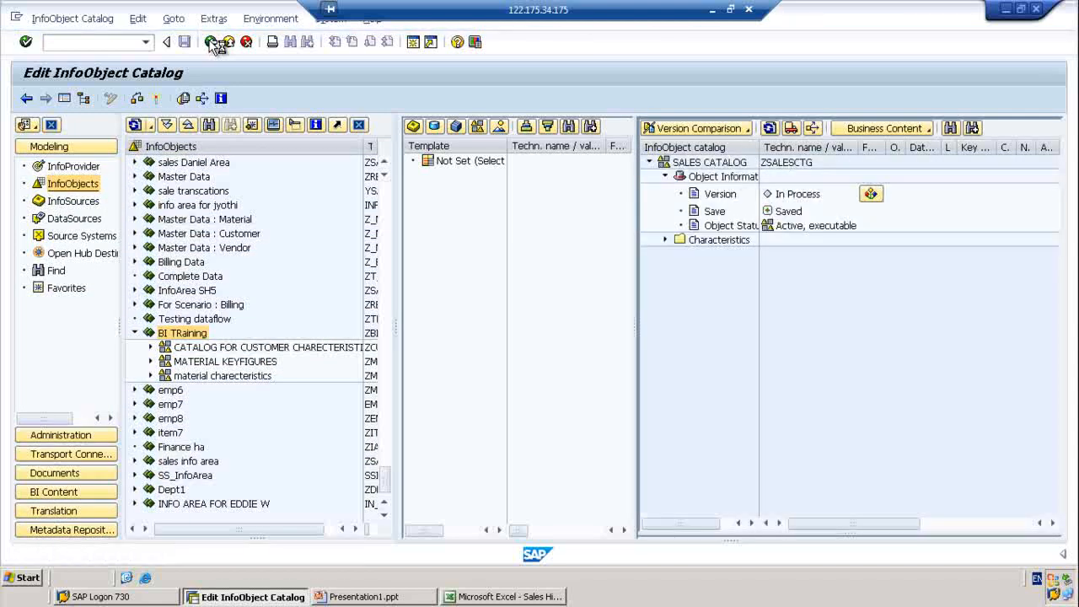
left_click(211, 42)
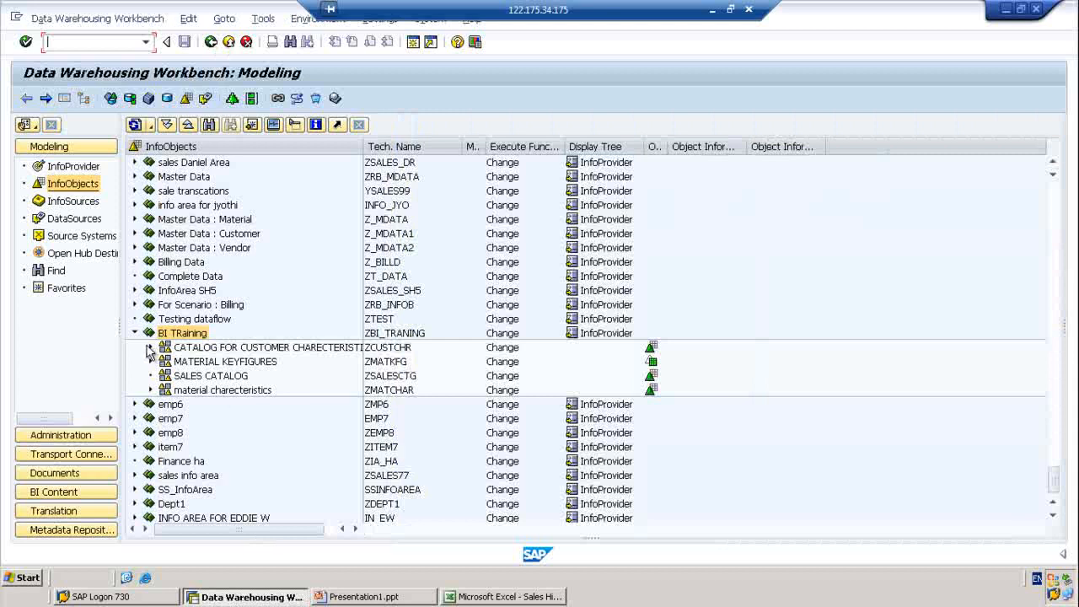
left_click(189, 378)
right_click(189, 379)
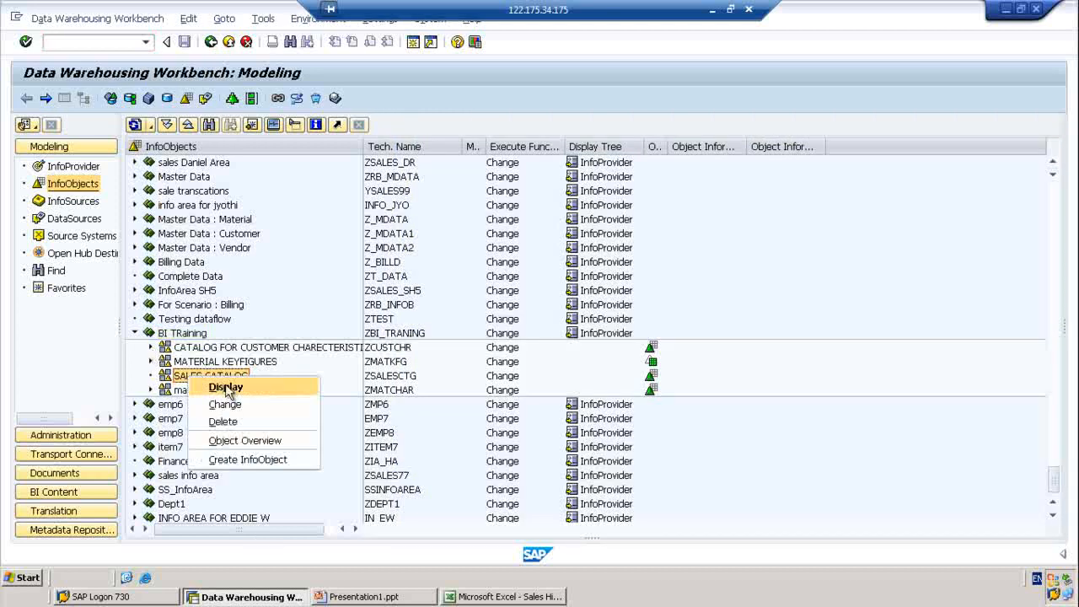
left_click(270, 445)
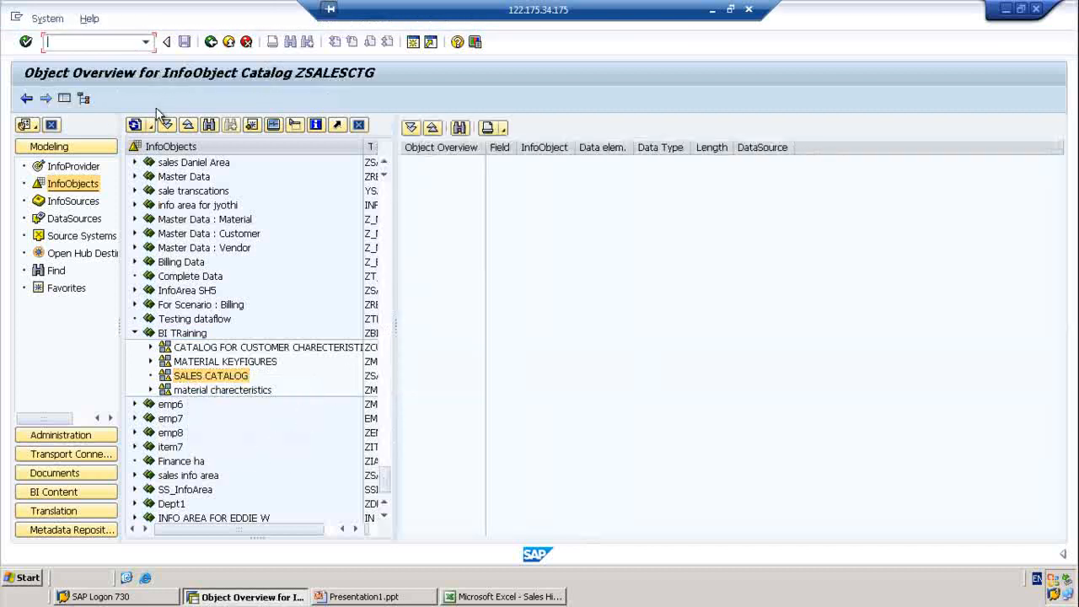
left_click(26, 99)
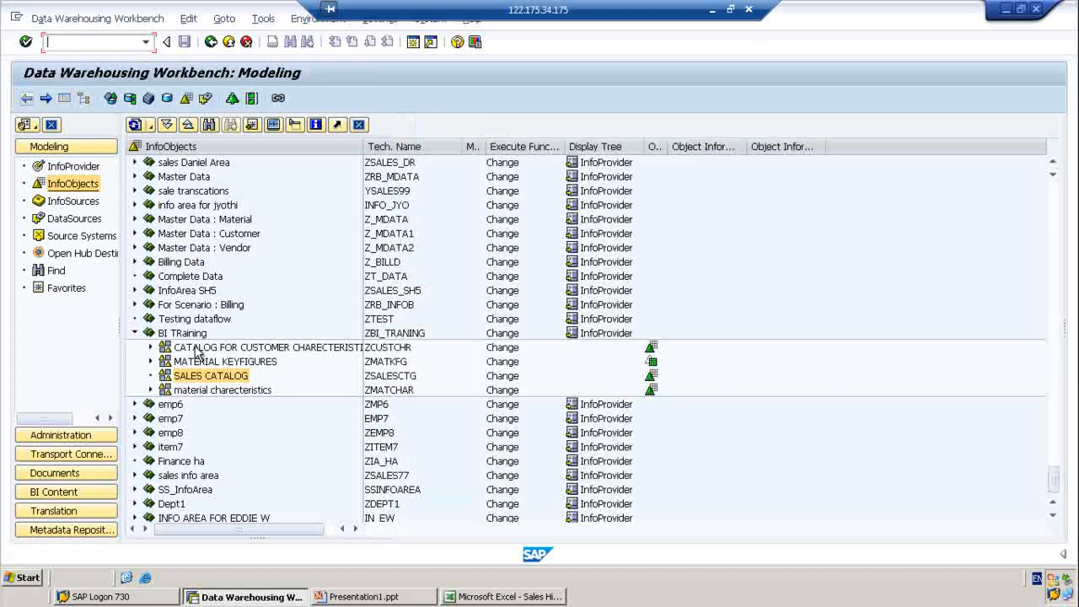
Create a characteristic InfoObject ZSREP with the long description SALES REPRESENTATIVE in SALES CATALOG, checking the hierarchy slide for reference
right_click(190, 379)
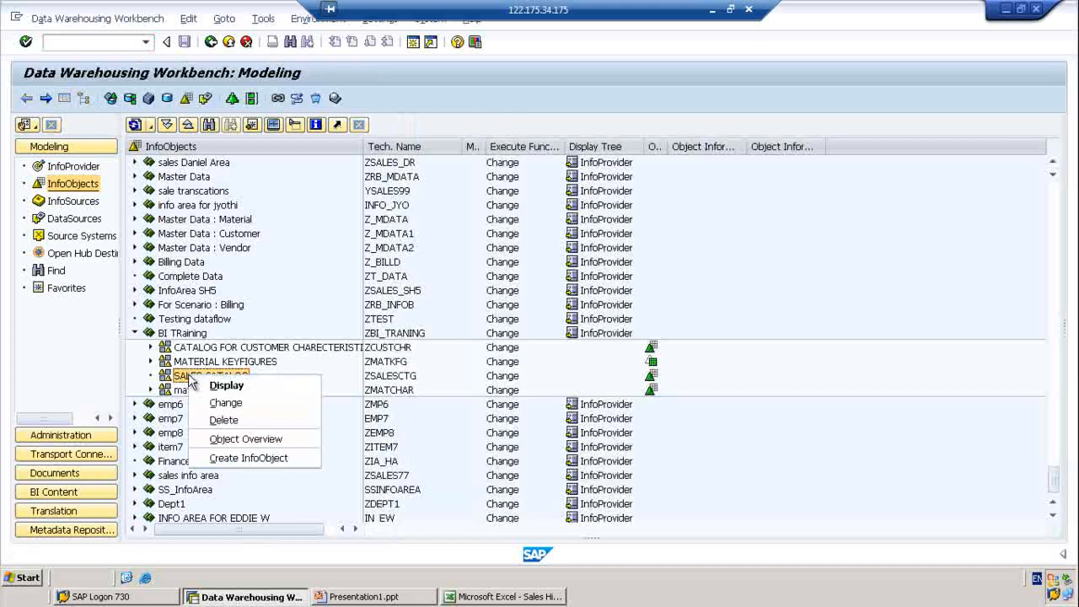
left_click(248, 457)
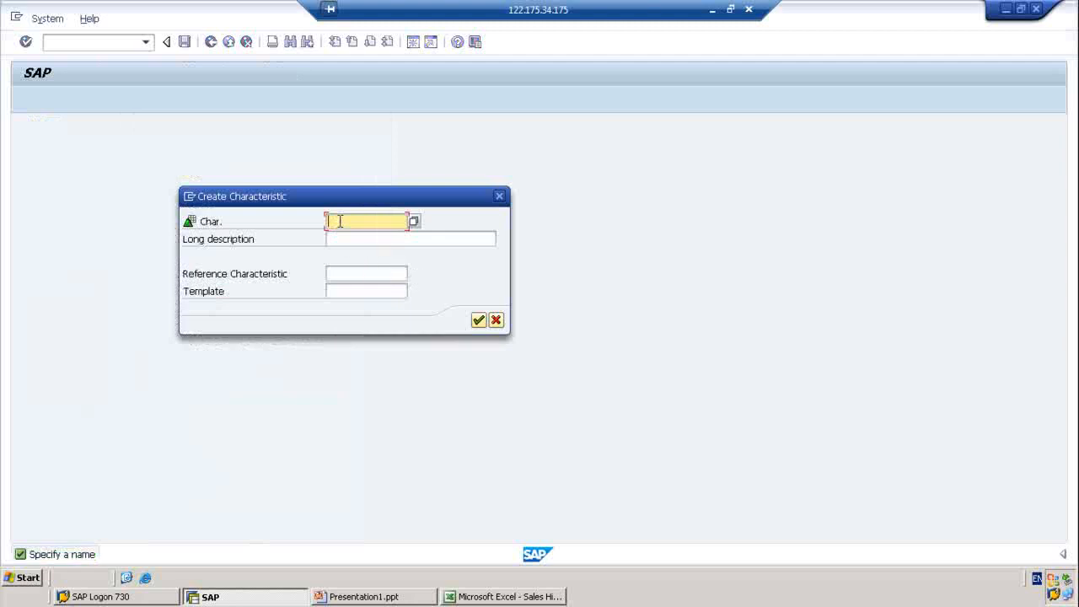
type("ZS")
left_click(362, 242)
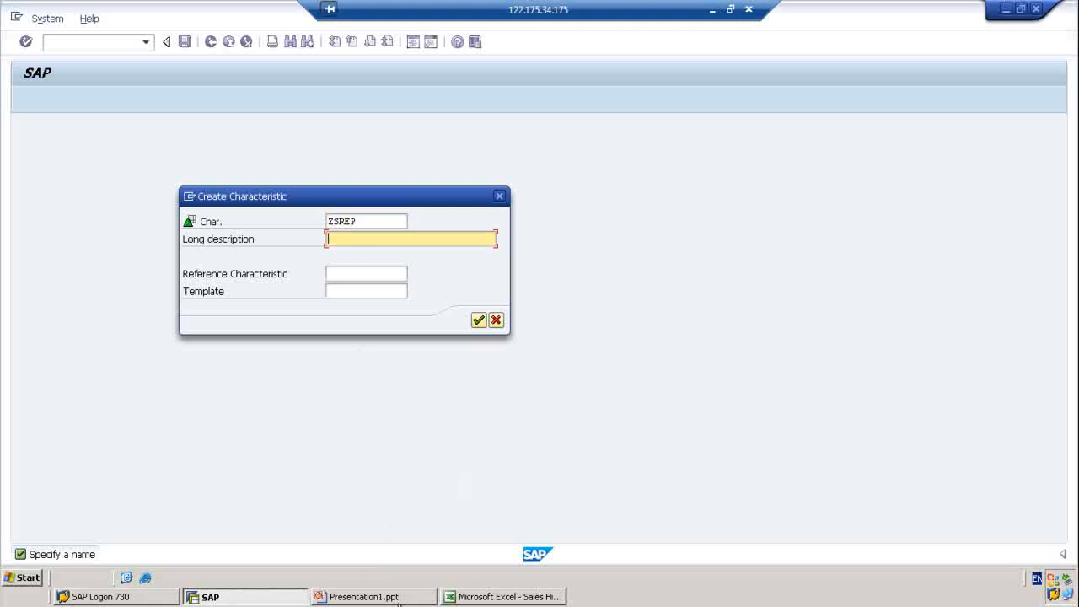
left_click(370, 597)
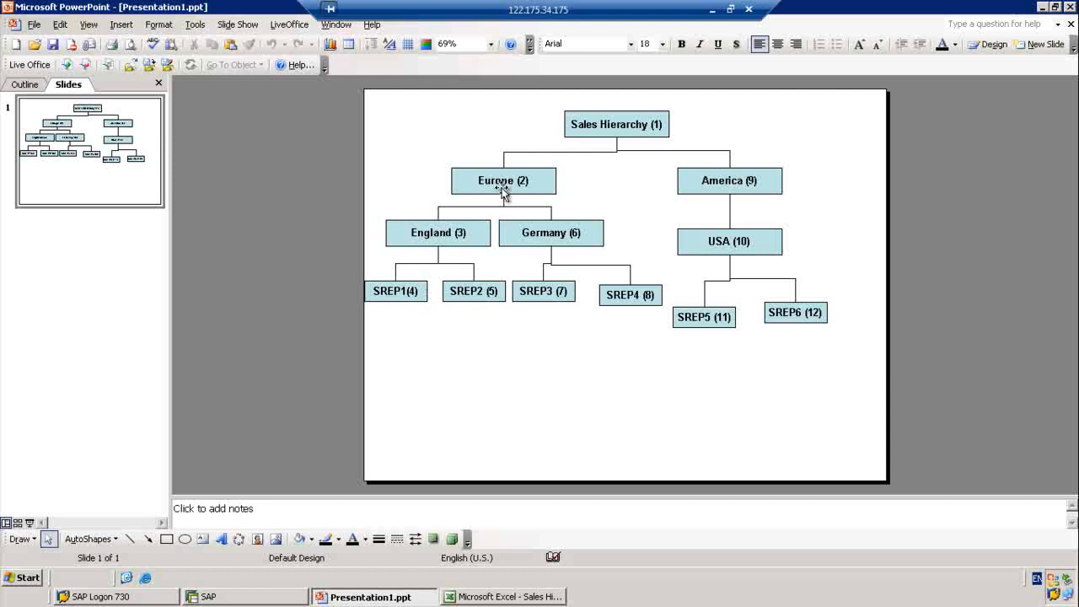
left_click(1042, 9)
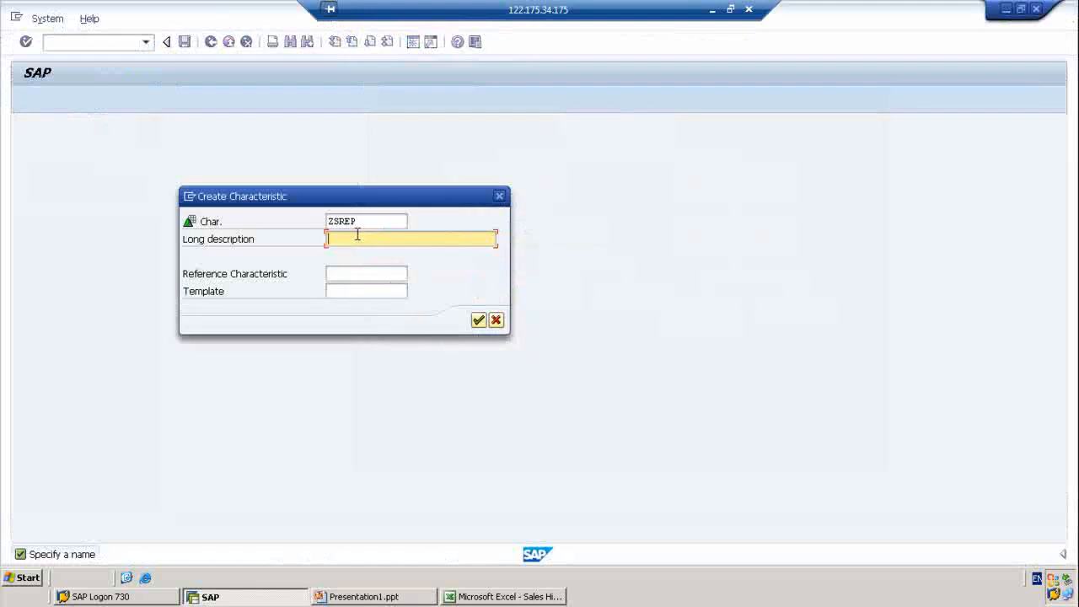
left_click(357, 239)
type("SALES REPRESENTATIVE")
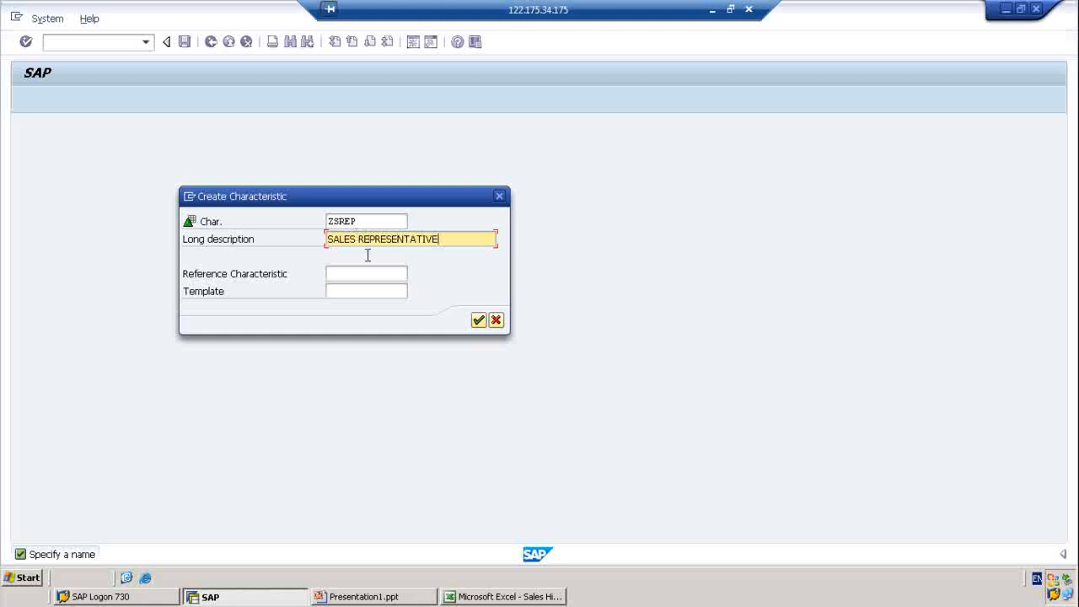
left_click(479, 321)
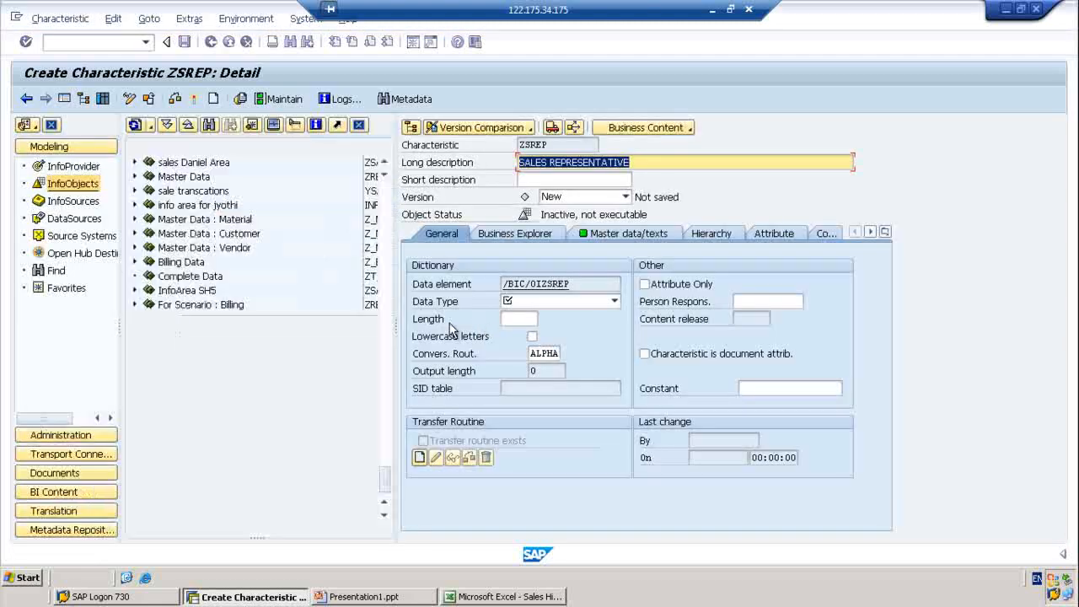
Set ZSREP's data type to CHAR - Character String with length 15 and allow lowercase letters
left_click(614, 301)
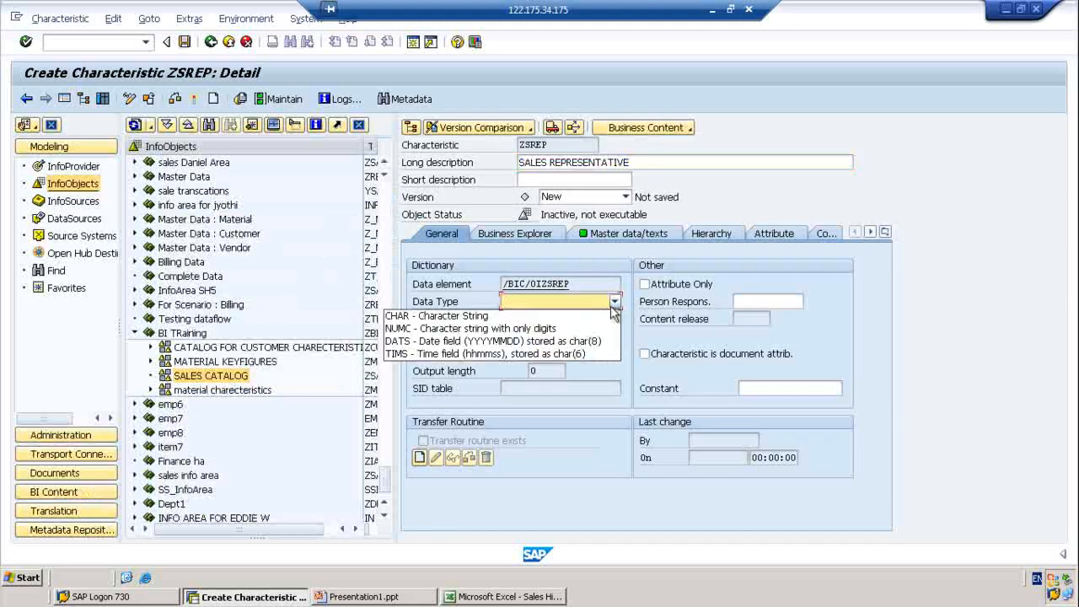
left_click(585, 315)
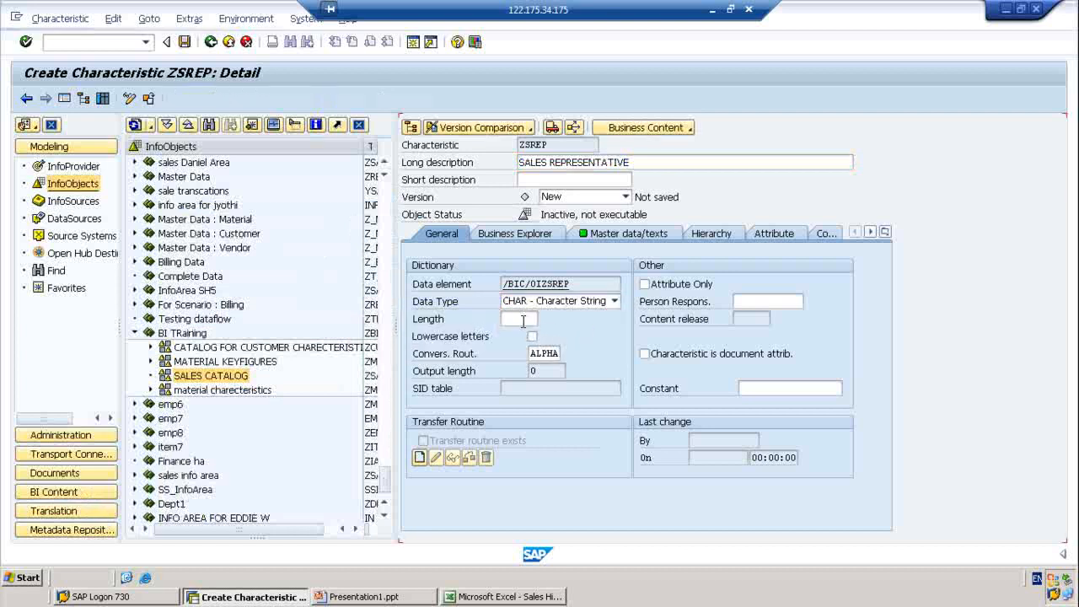
type("15")
left_click(532, 336)
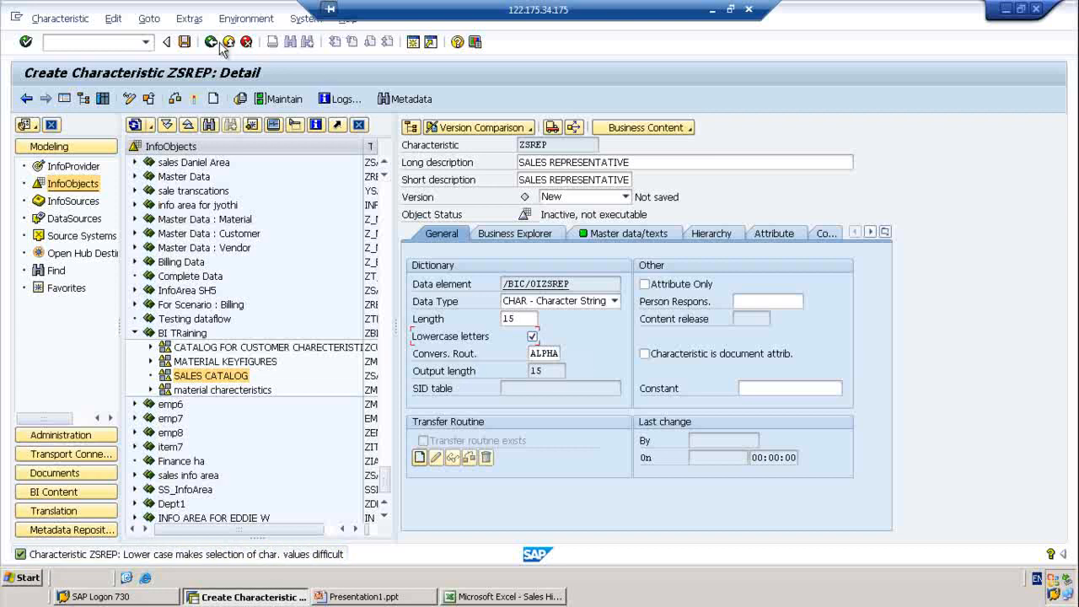
Activate the ZSREP characteristic in spite of the warnings and return to the InfoObjects tree
left_click(194, 99)
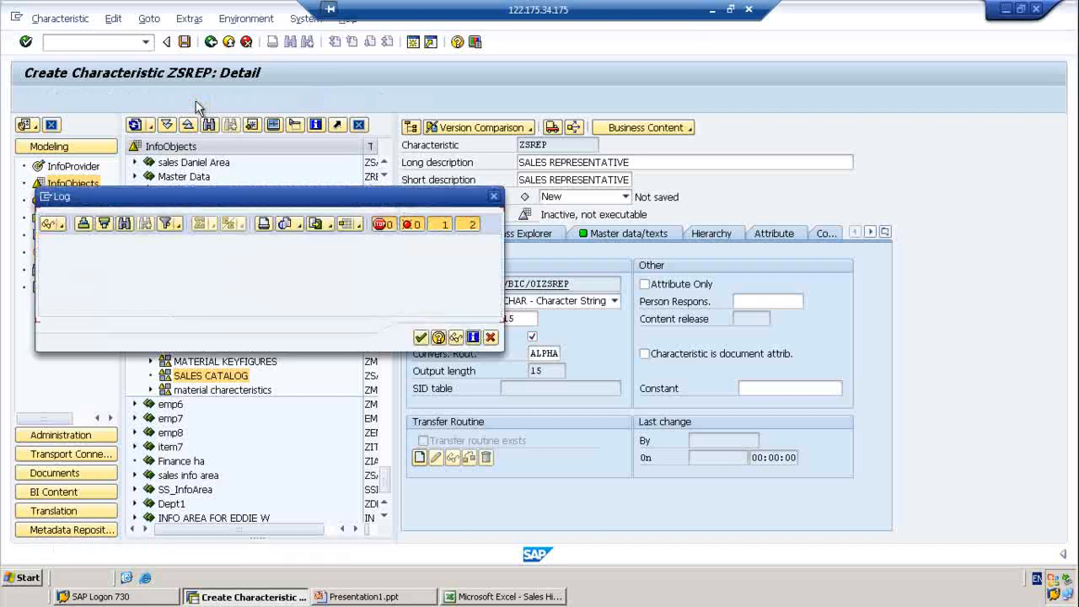
left_click(421, 337)
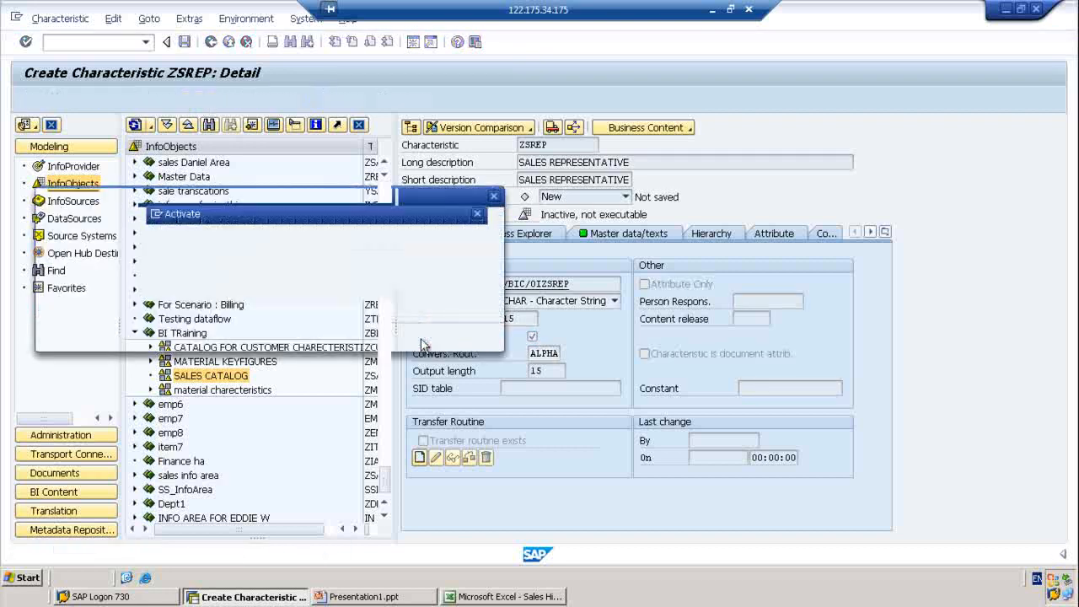
left_click(221, 278)
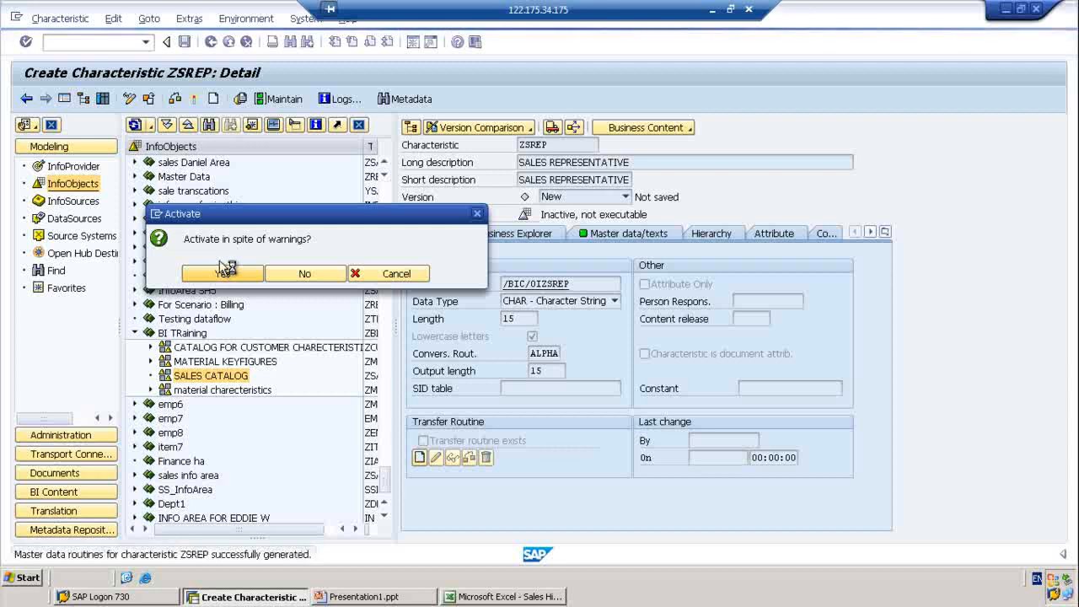
left_click(222, 271)
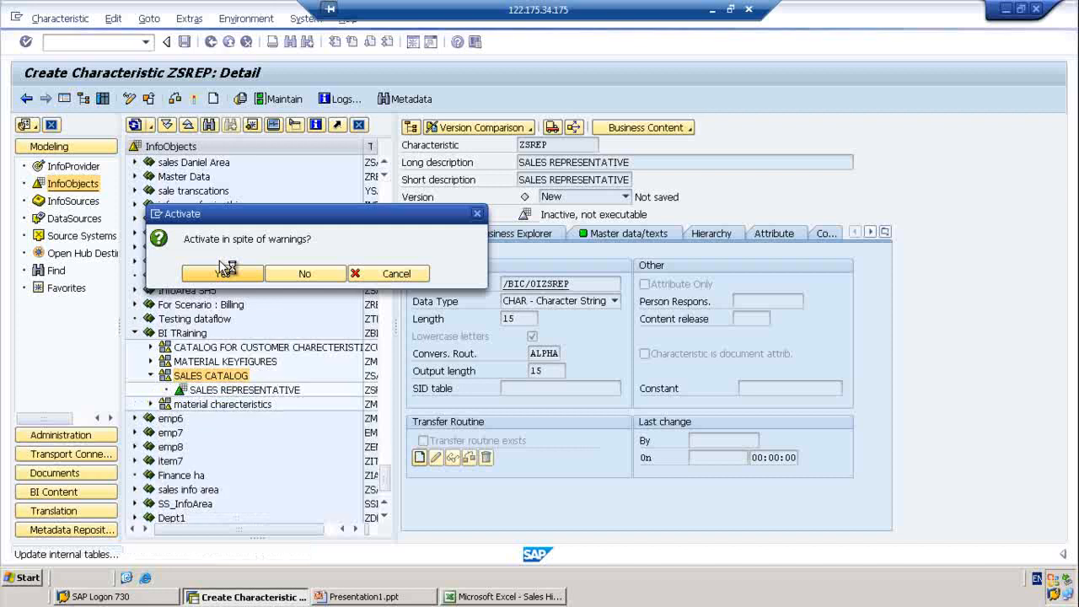
left_click(26, 99)
Create a characteristic InfoObject ZSREGION with the long description SALES REGION in SALES CATALOG
right_click(199, 375)
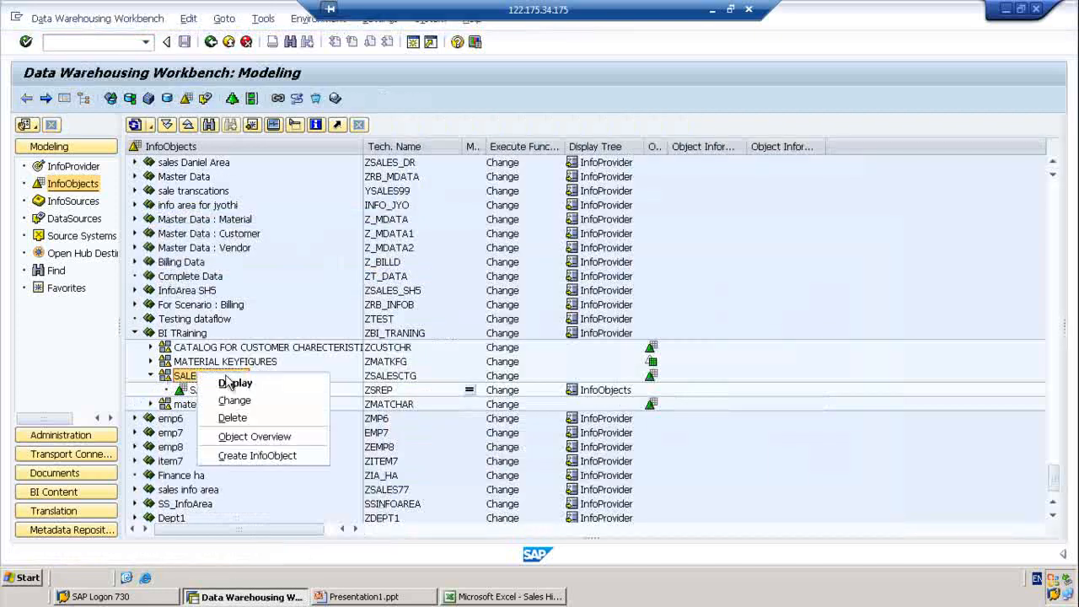
left_click(258, 456)
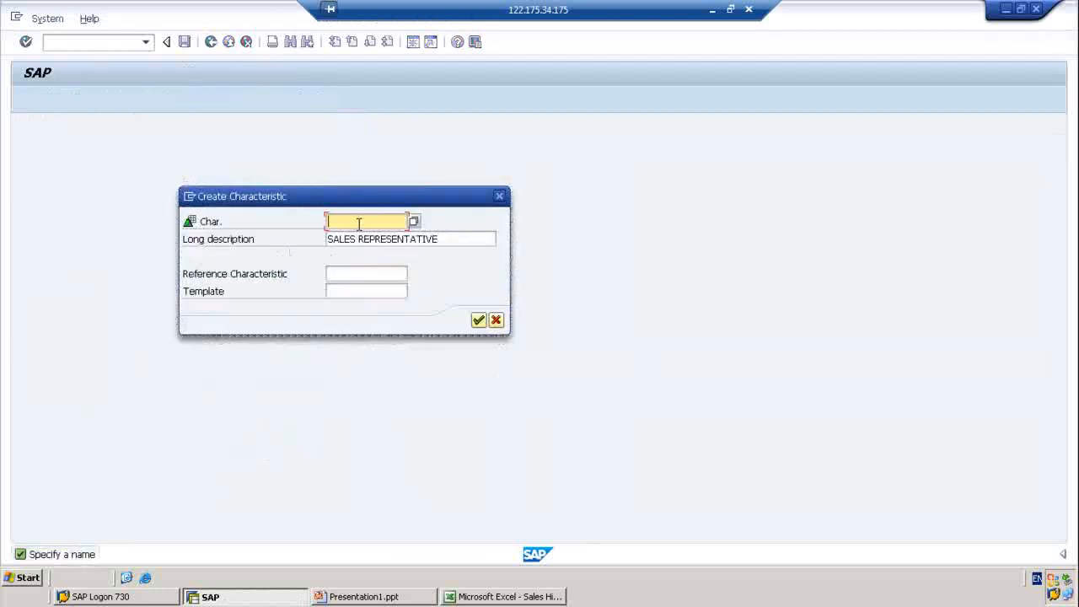
type("Z")
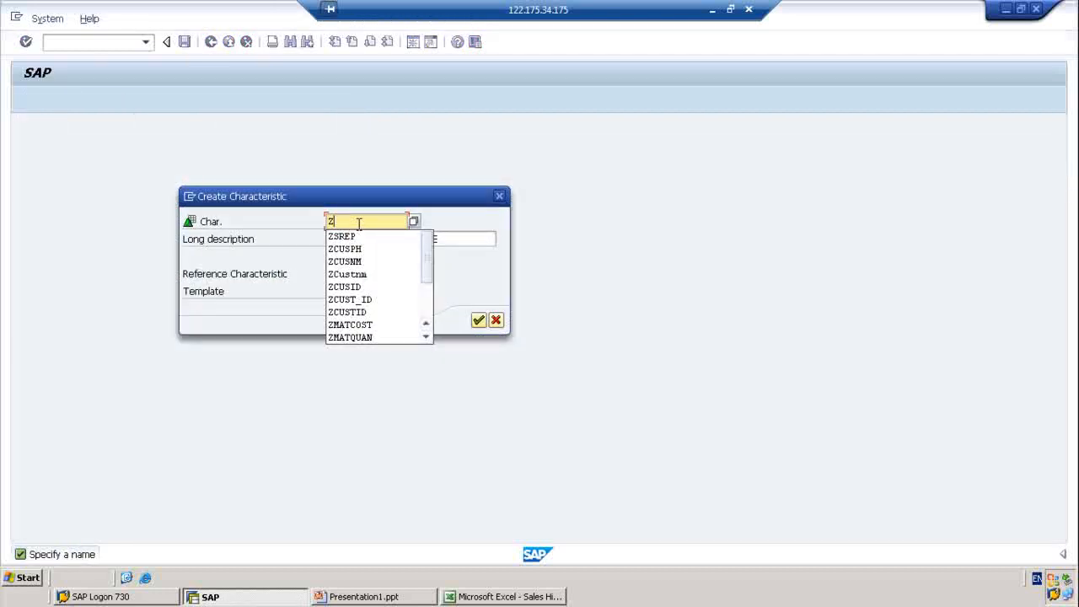
type("SREGION")
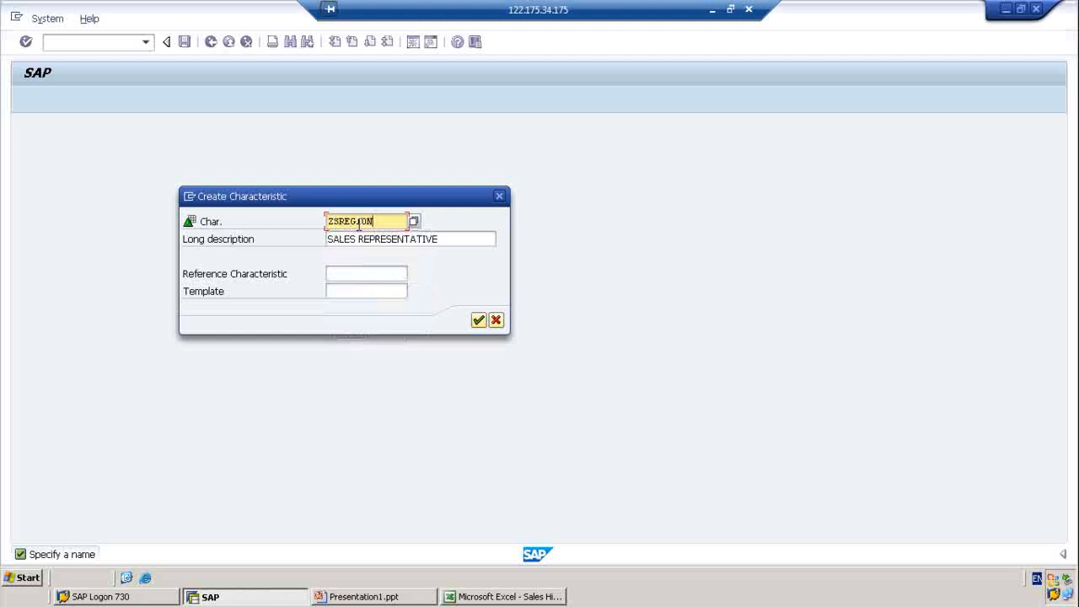
left_click_drag(448, 238, 359, 239)
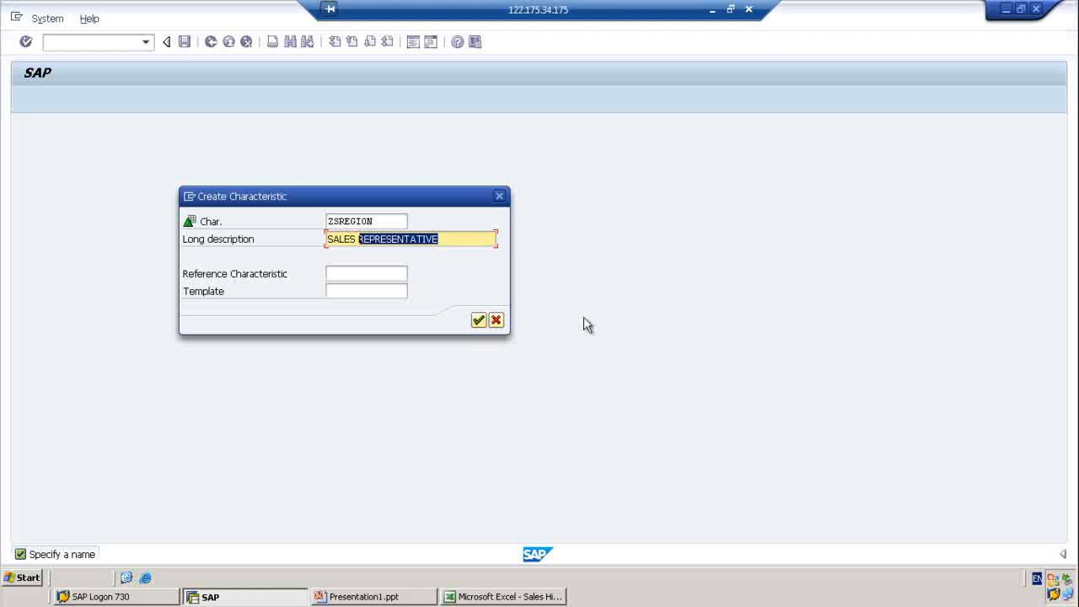
type("REGION")
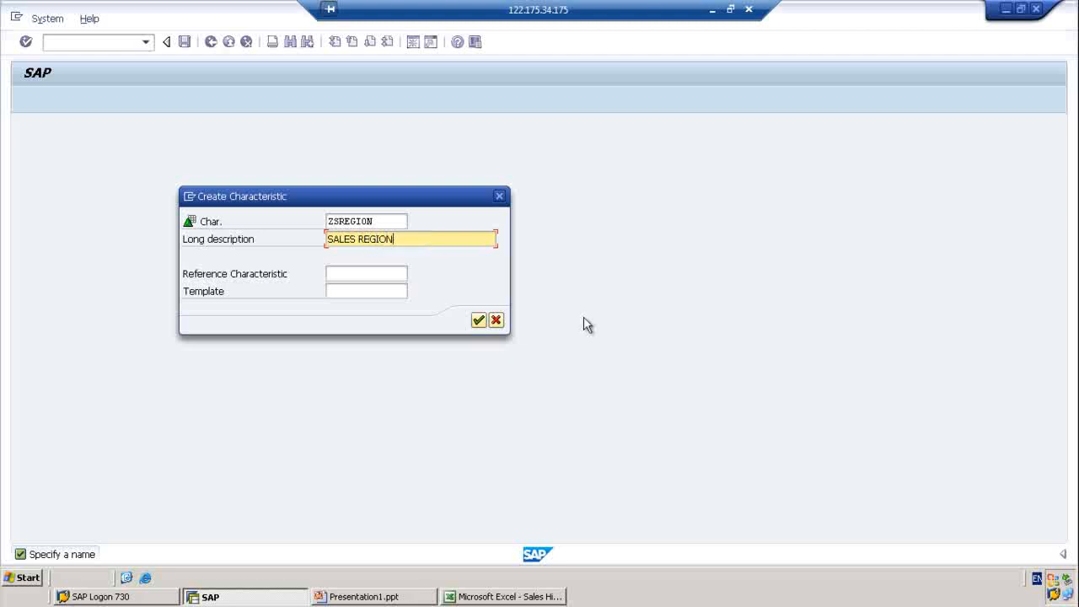
left_click(478, 320)
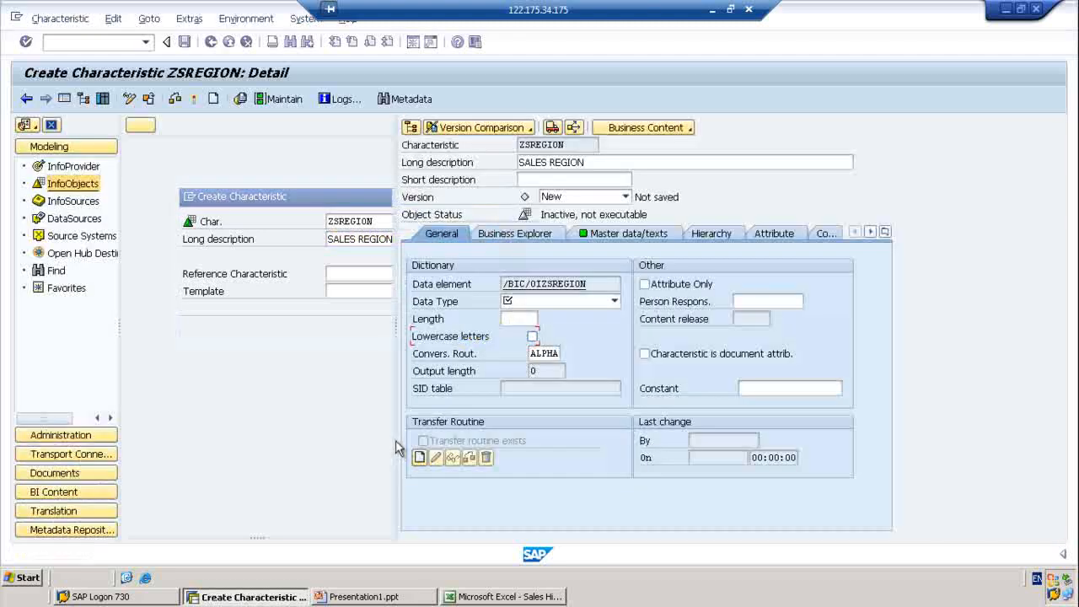
Define ZSREGION as CHAR - Character String with length 16 and lowercase letters allowed
left_click(614, 301)
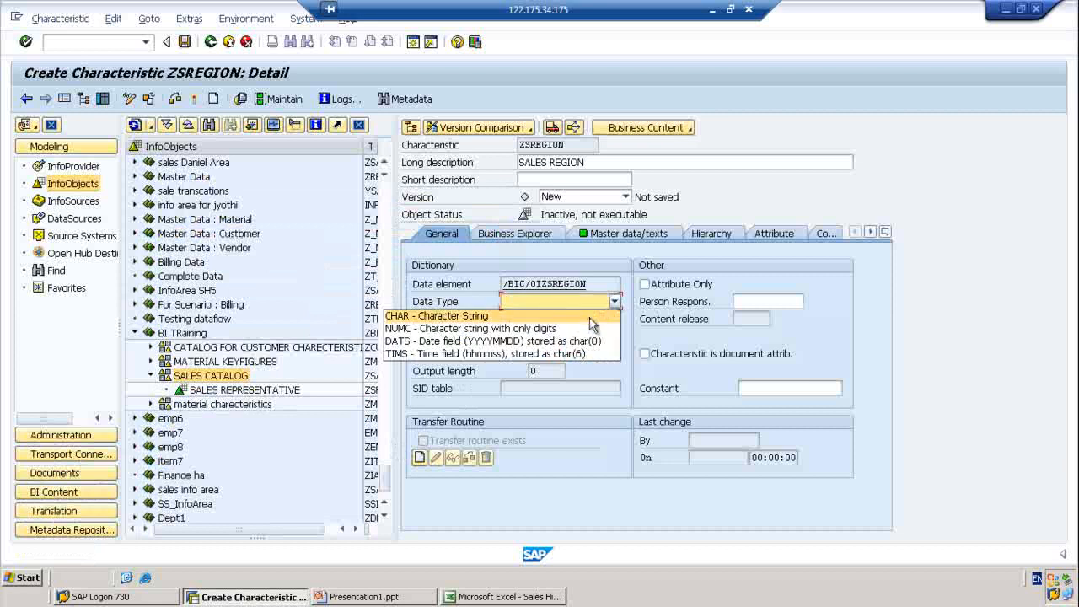
left_click(590, 315)
left_click(524, 317)
type("16")
left_click(531, 337)
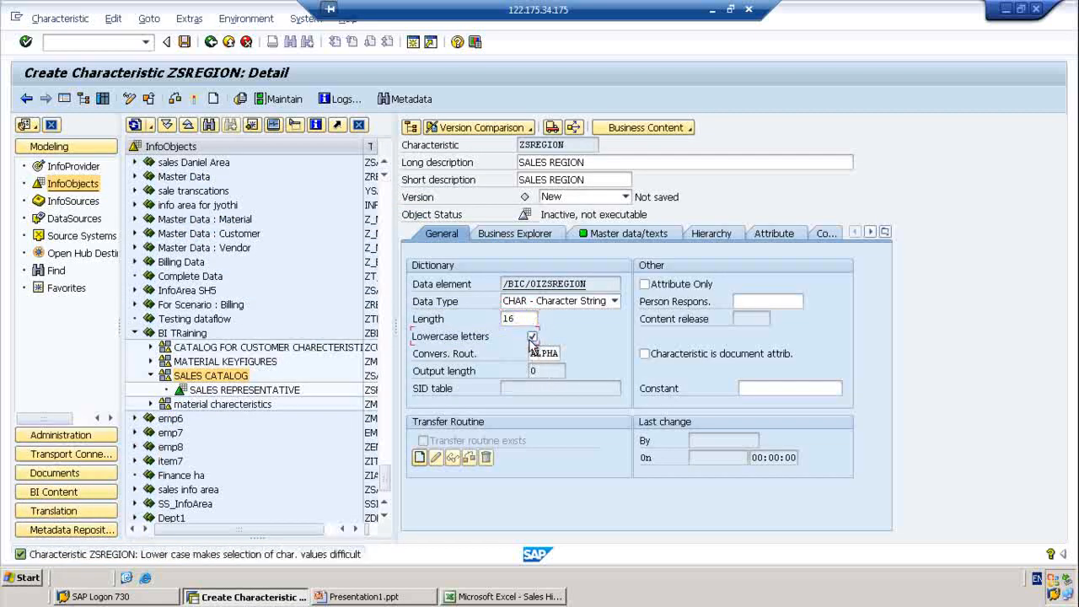
Activate the ZSREGION characteristic in spite of the warnings and return to the InfoObjects tree
left_click(195, 98)
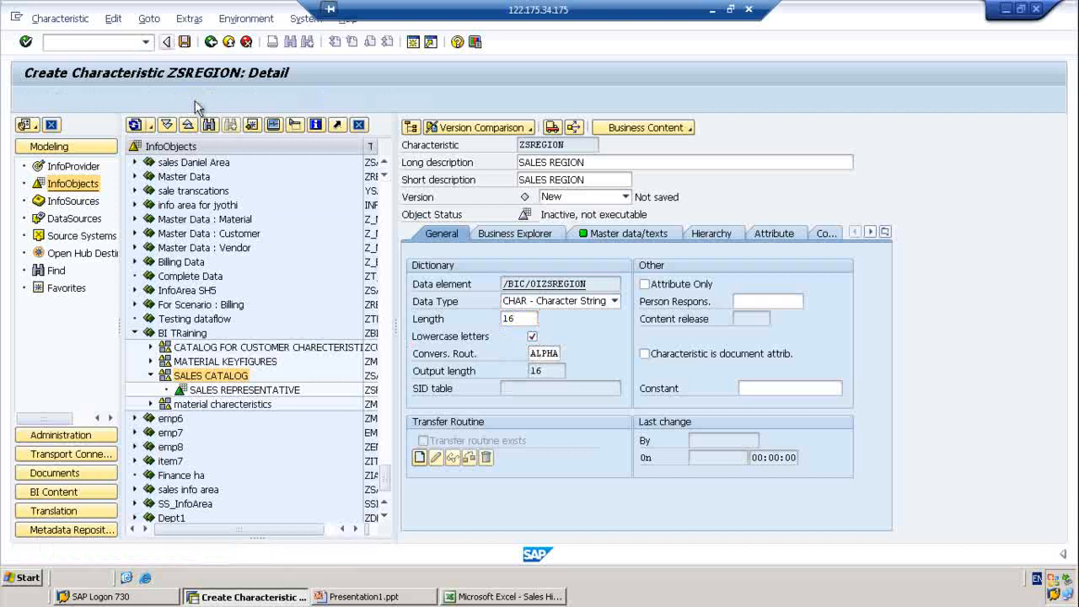
left_click(420, 337)
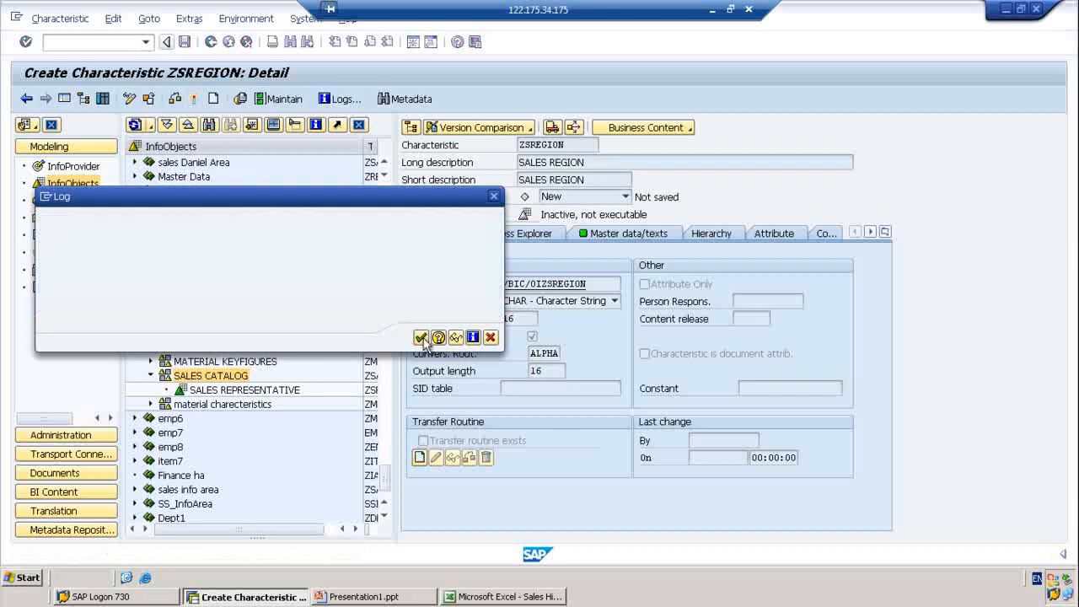
left_click(226, 276)
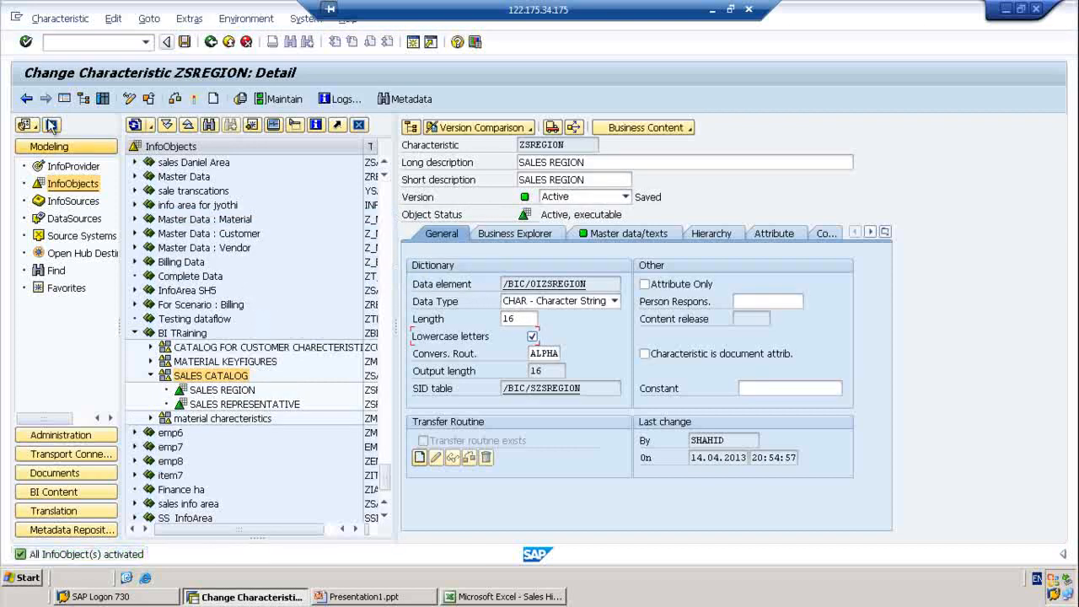
key("F3")
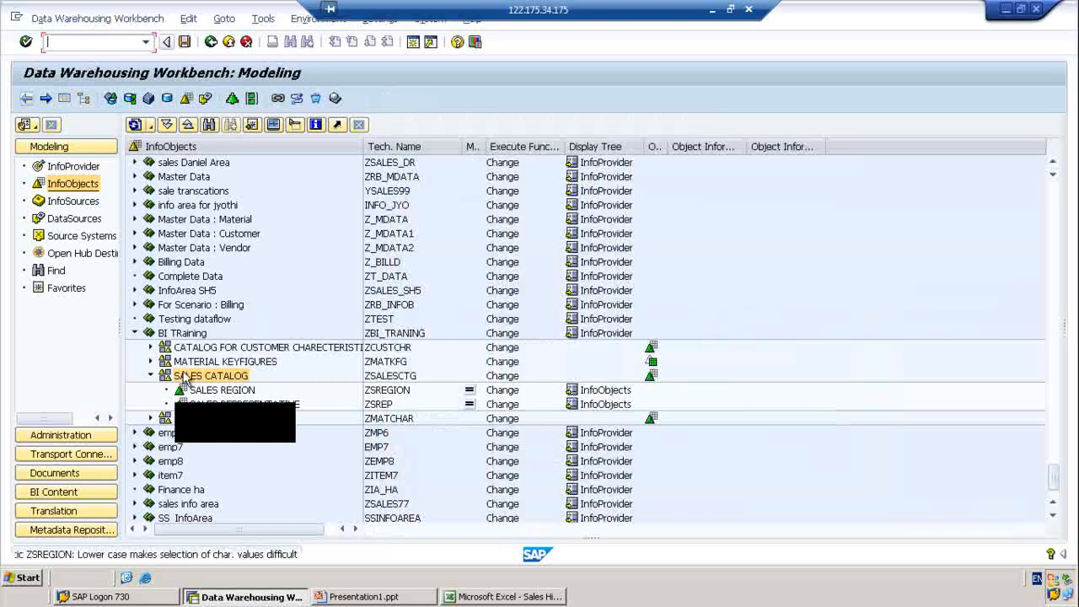
Create a characteristic InfoObject ZSCOUNTRY with the long description SALES COUNTRY in SALES CATALOG
right_click(189, 376)
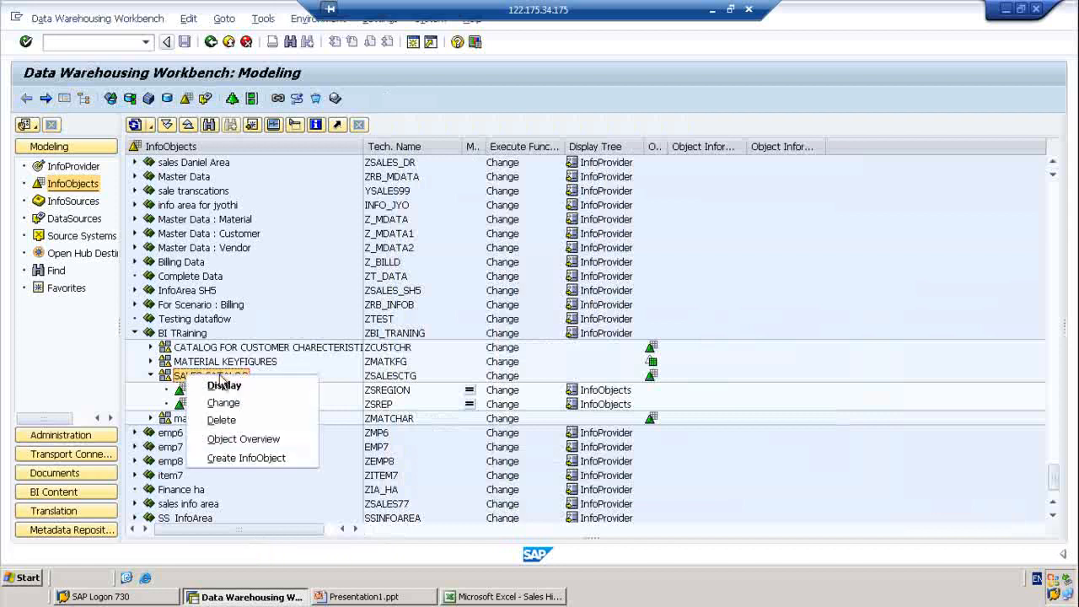
left_click(246, 458)
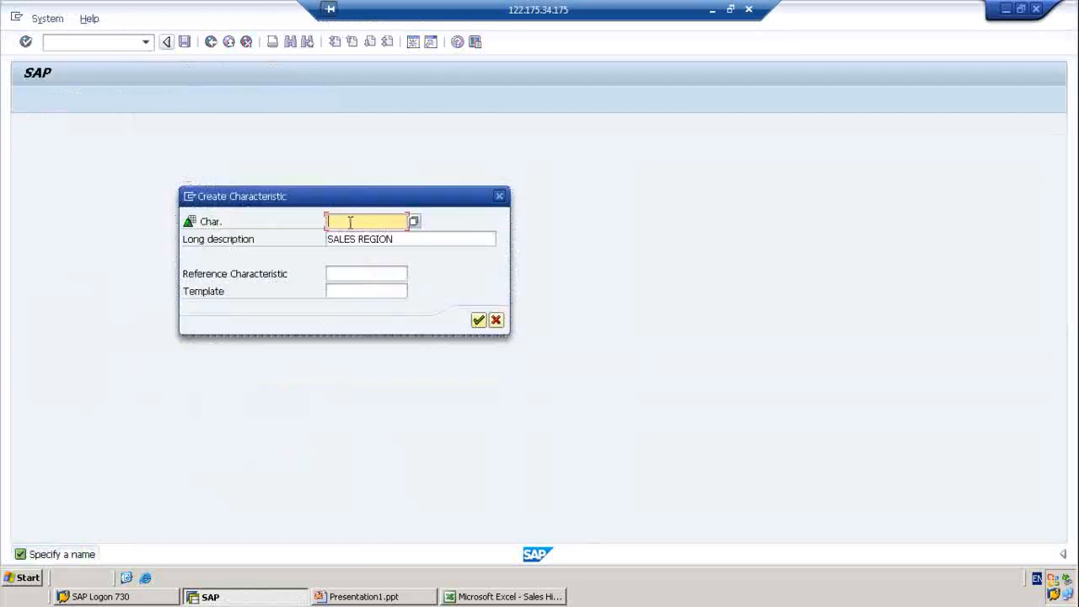
type("Z")
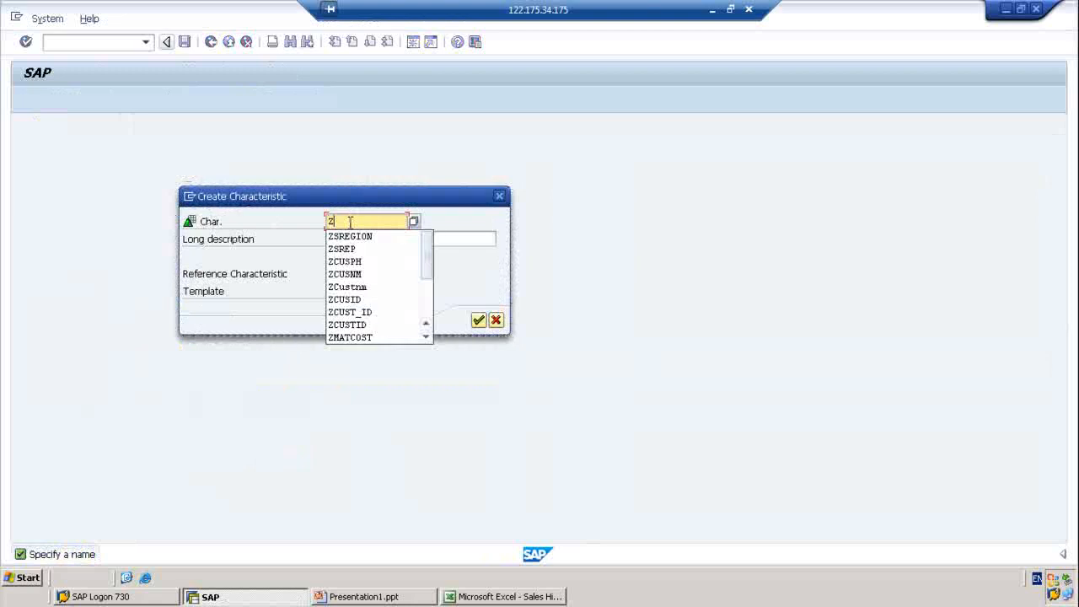
type("SCOUNTRY")
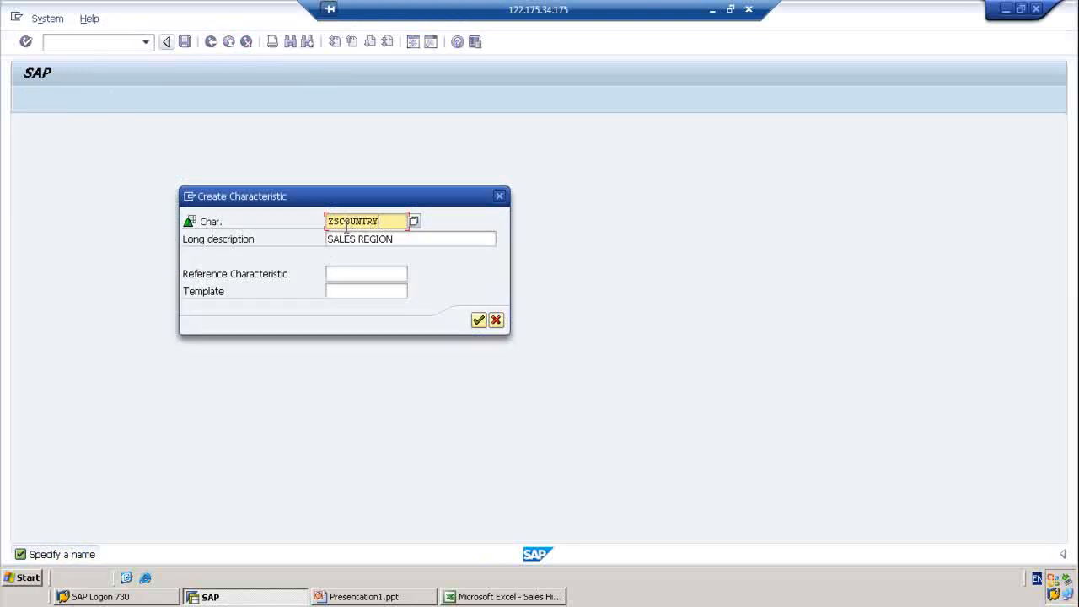
left_click(400, 240)
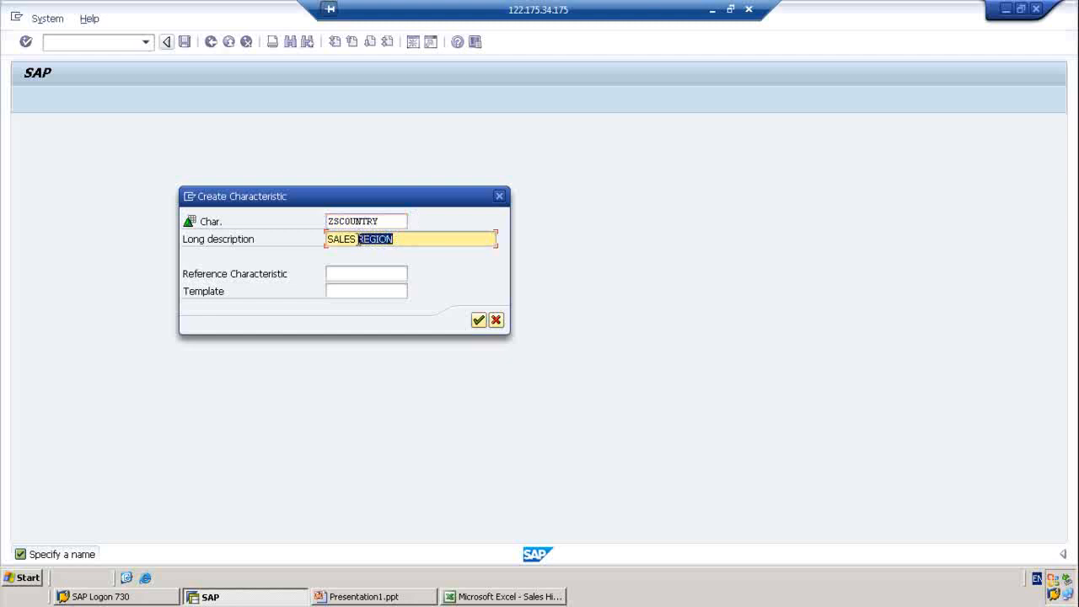
type("COUNTRY")
left_click(477, 322)
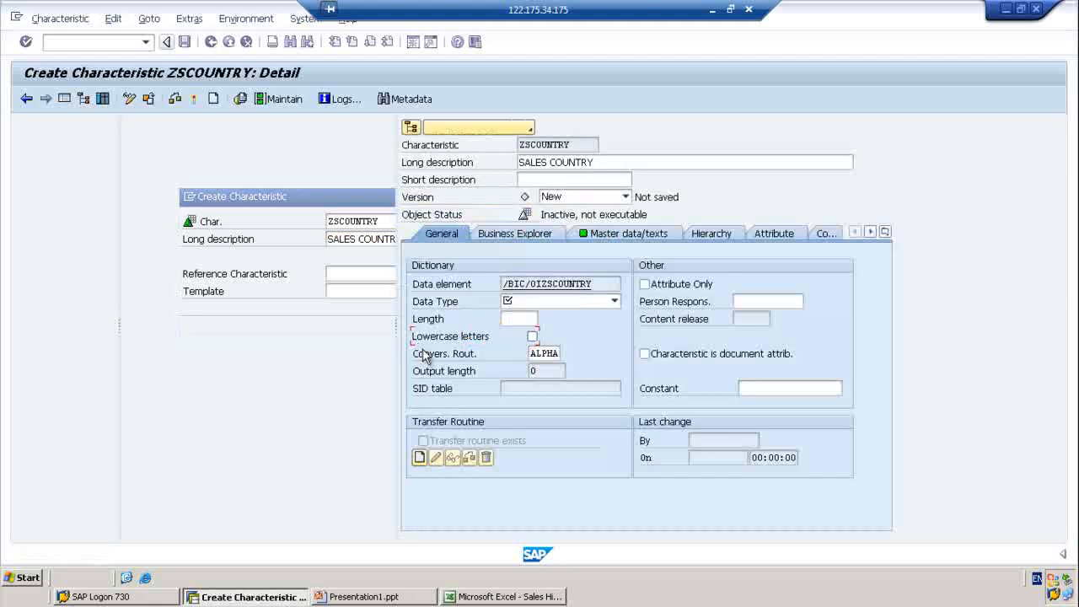
Define ZSCOUNTRY as CHAR - Character String with length 16 and lowercase letters allowed
left_click(613, 302)
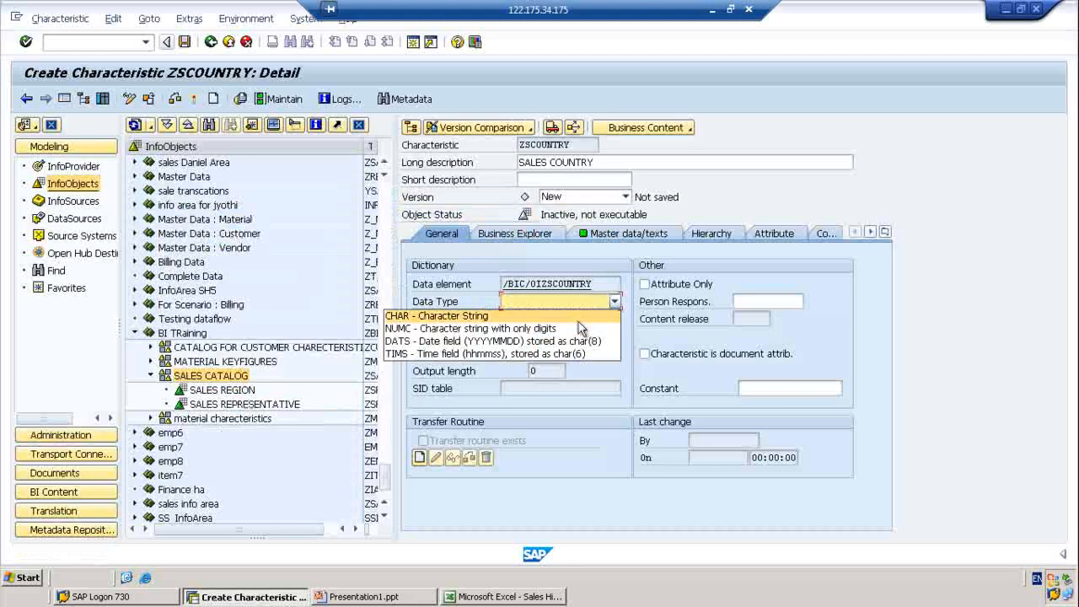
left_click(578, 318)
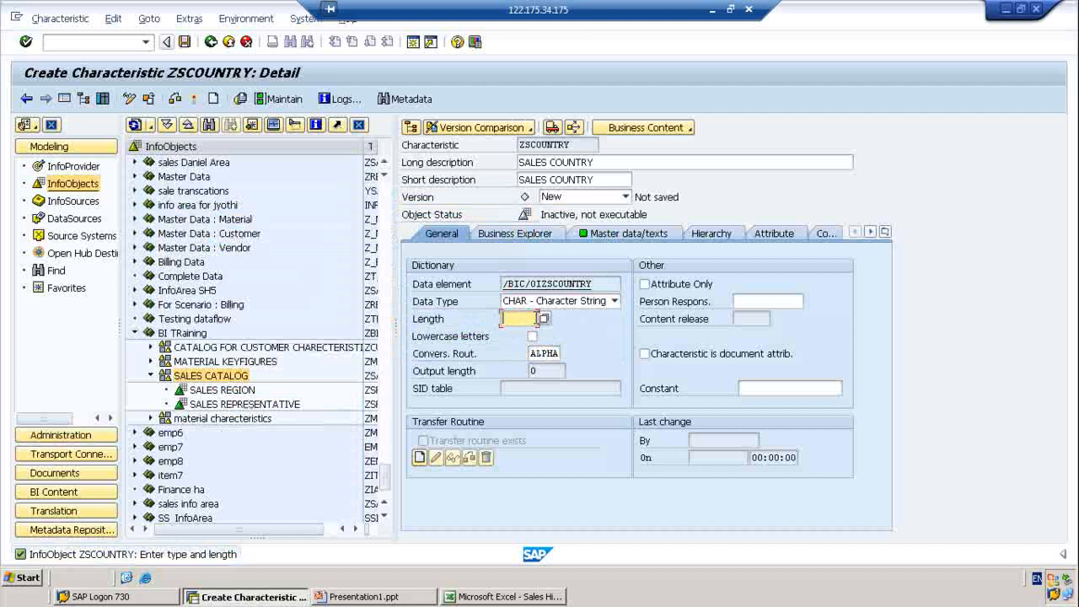
type("16")
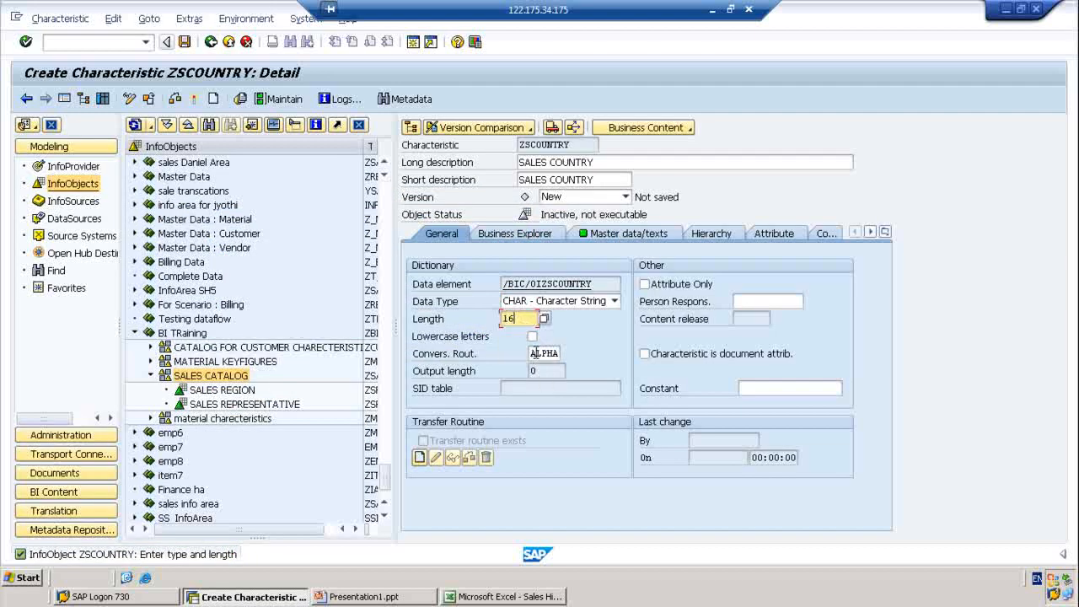
left_click(532, 336)
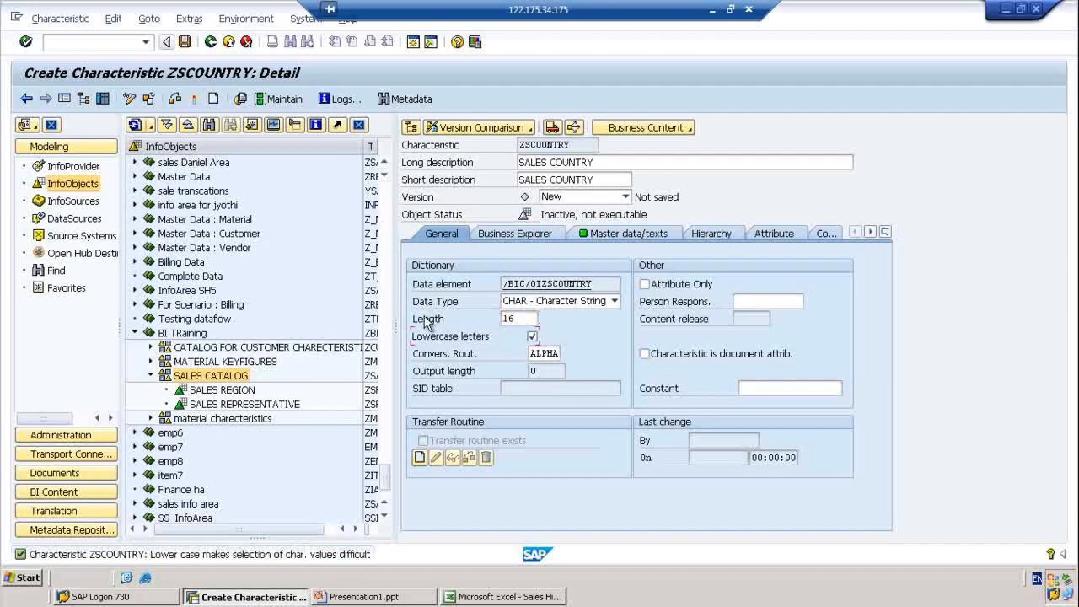
Activate the ZSCOUNTRY characteristic in spite of the warnings and return to the InfoObjects tree
left_click(196, 99)
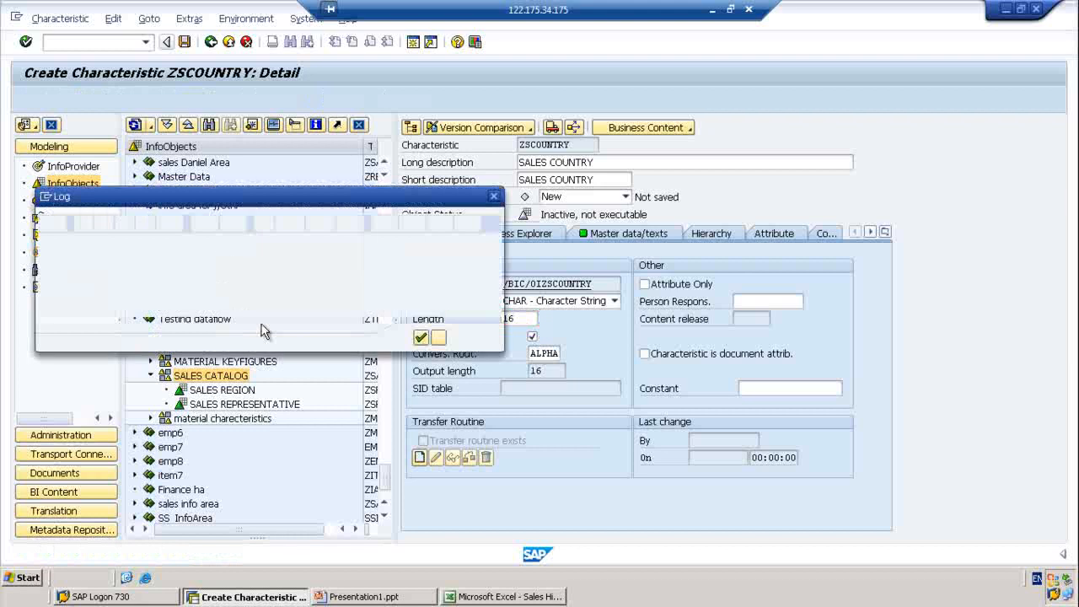
left_click(420, 338)
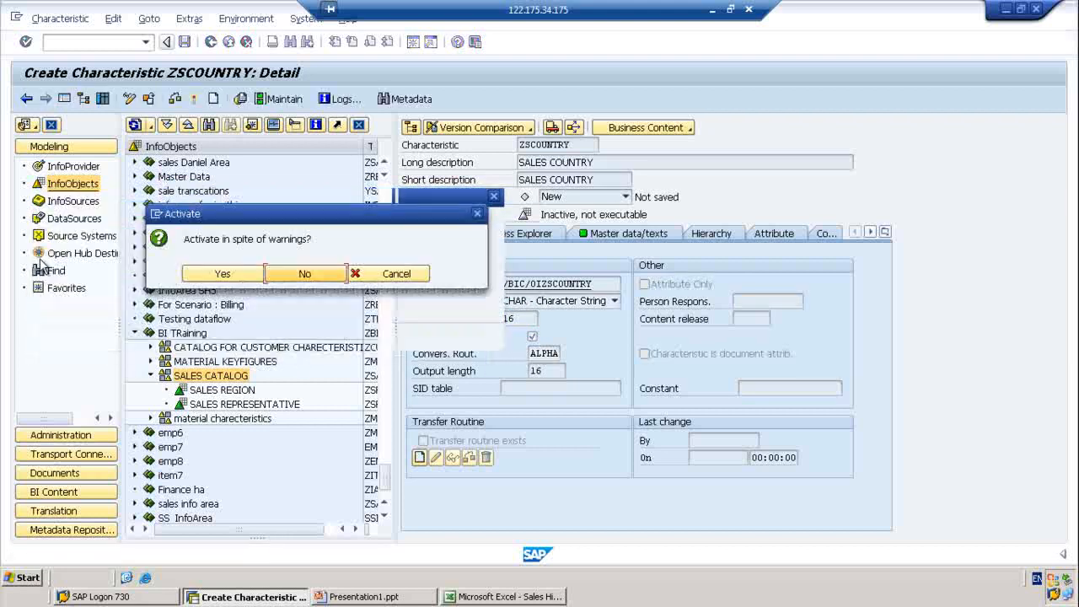
left_click(221, 274)
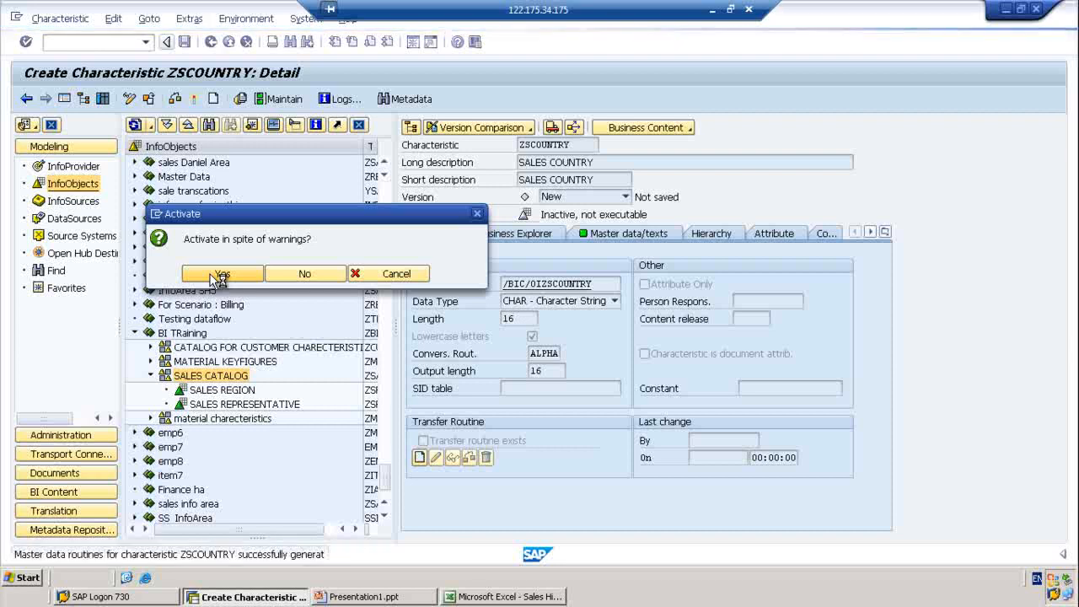
left_click(217, 276)
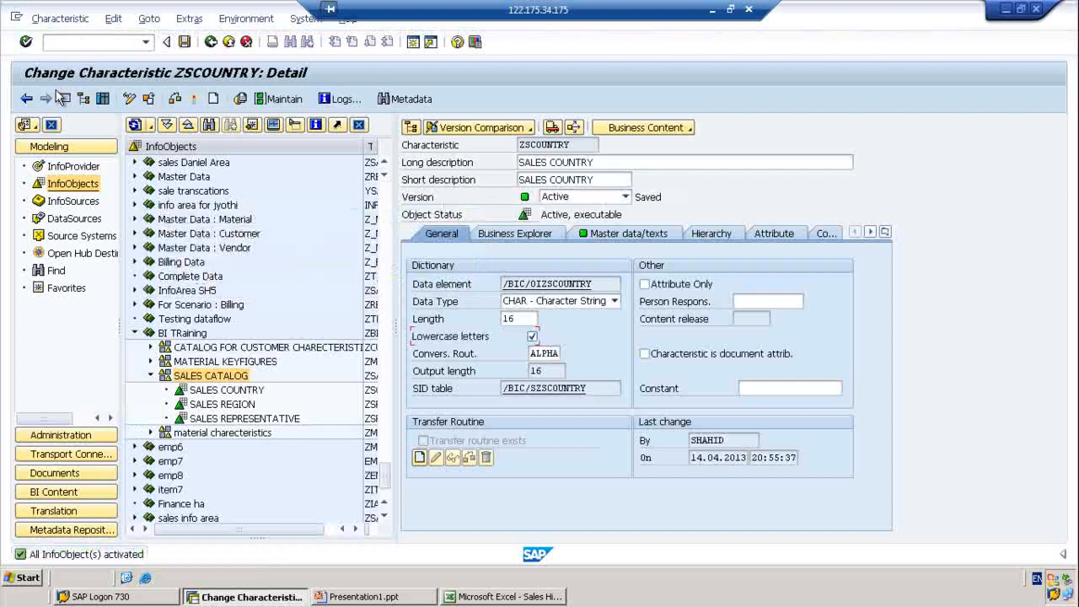
left_click(27, 99)
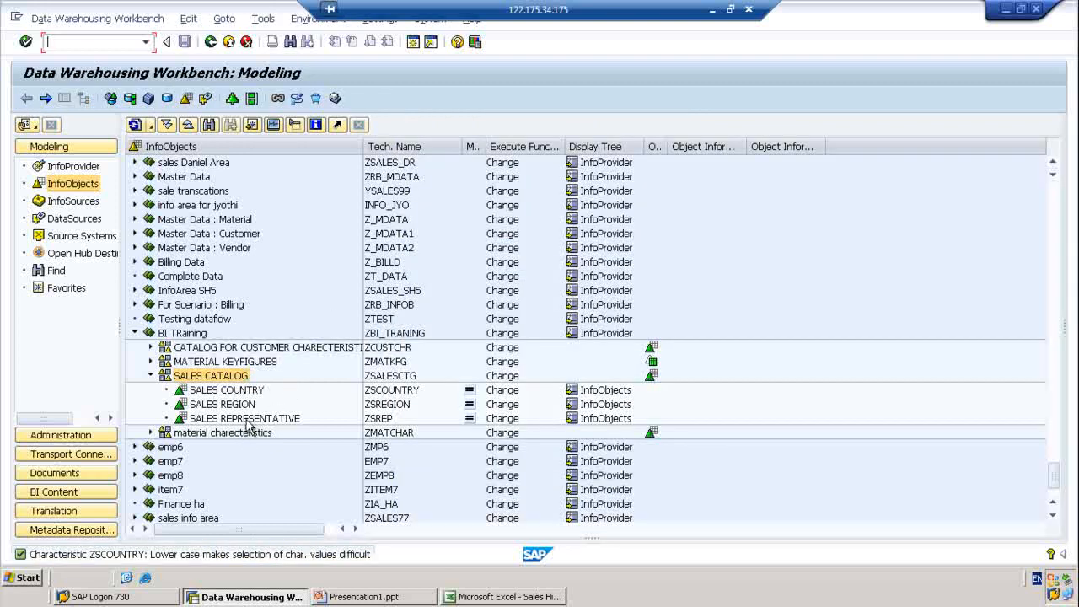
Open the SALES REPRESENTATIVE characteristic, hide the navigation tree and switch to change mode
double_click(247, 419)
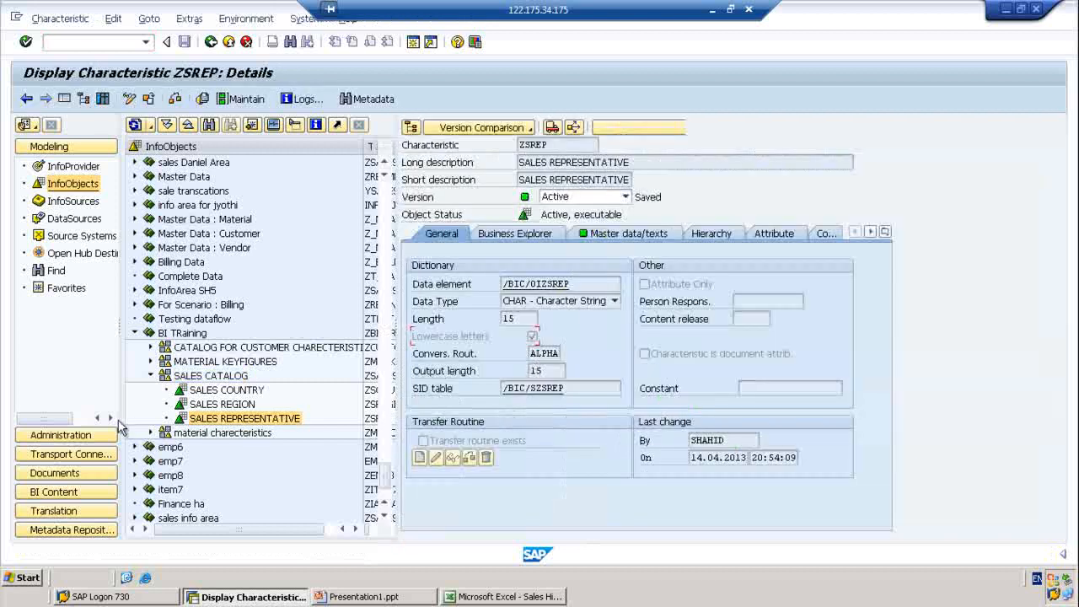
left_click(65, 99)
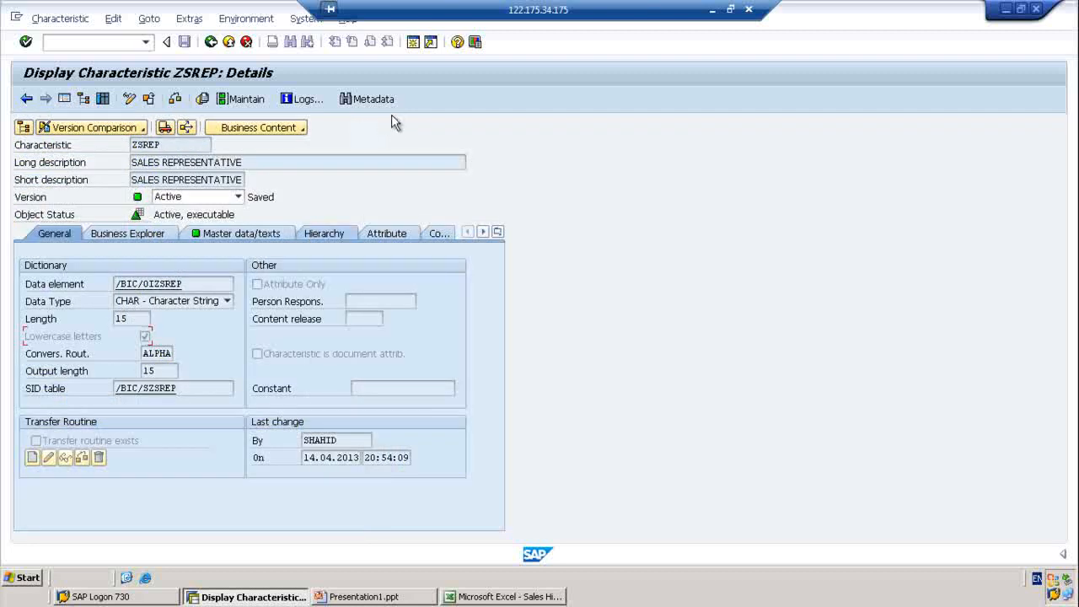
left_click(130, 99)
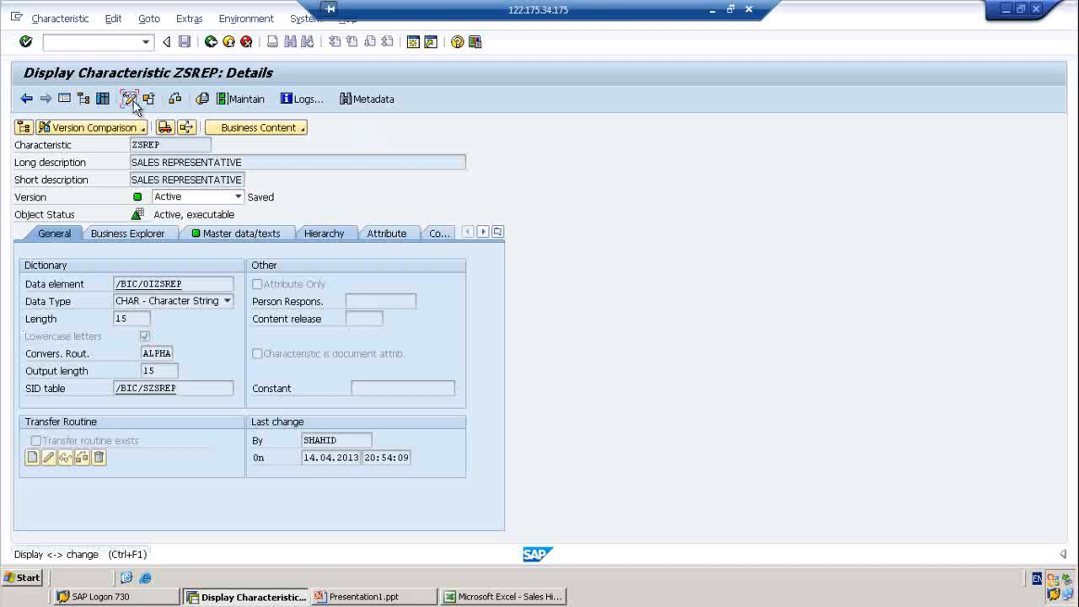
Review the ZSREP general and master data settings and enable the characteristic for use with hierarchies
left_click(336, 241)
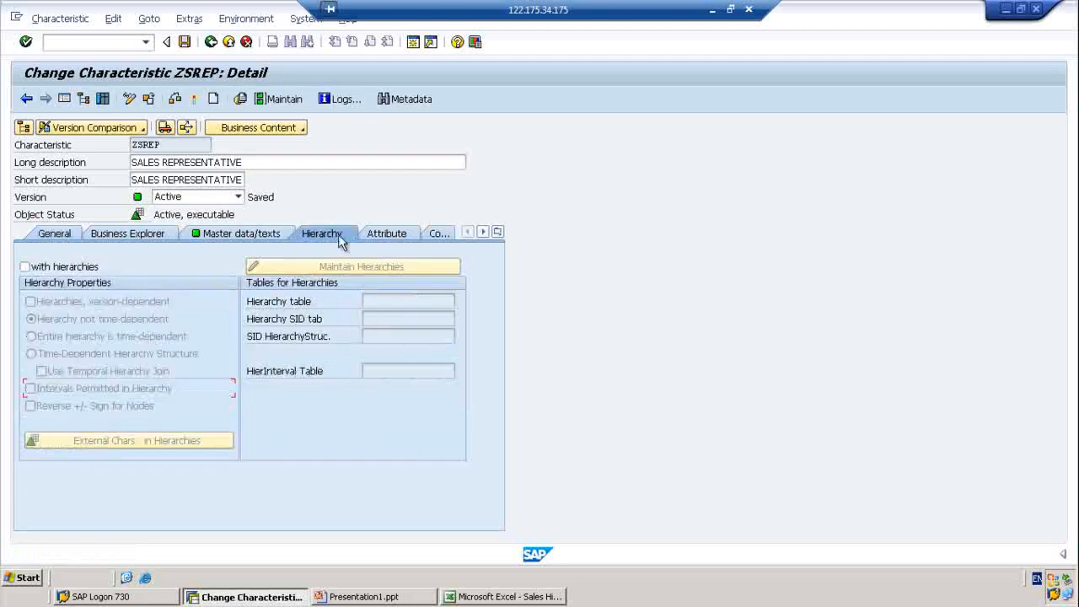
left_click(238, 236)
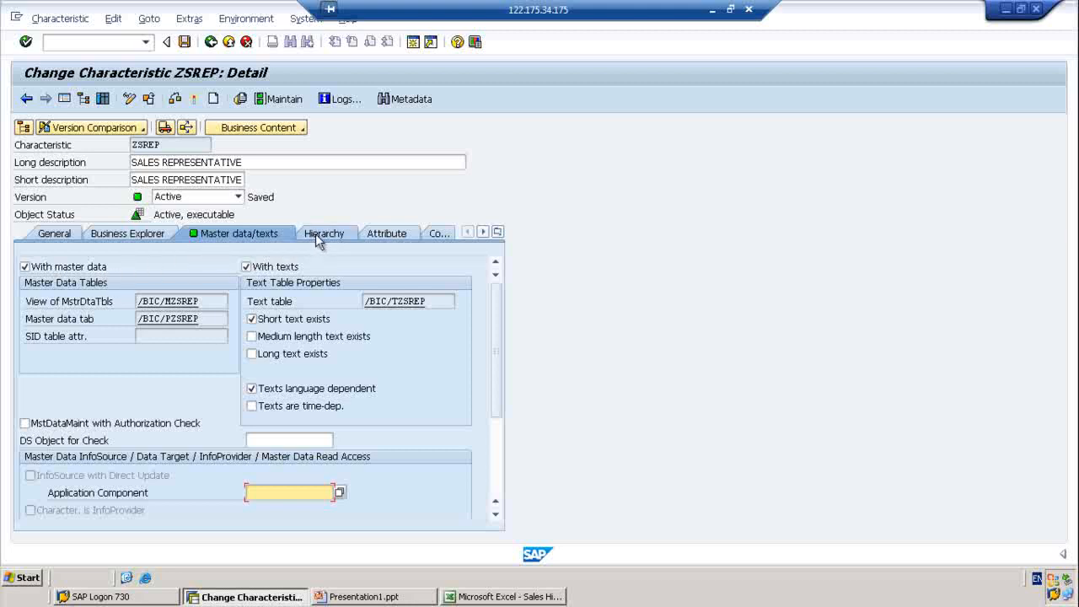
left_click(137, 233)
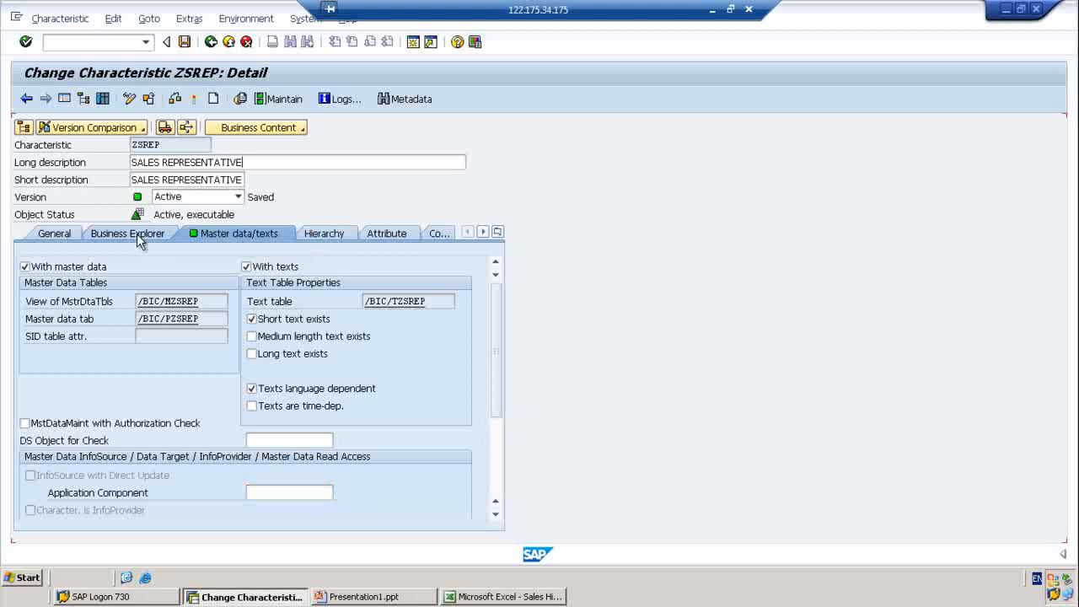
left_click(53, 233)
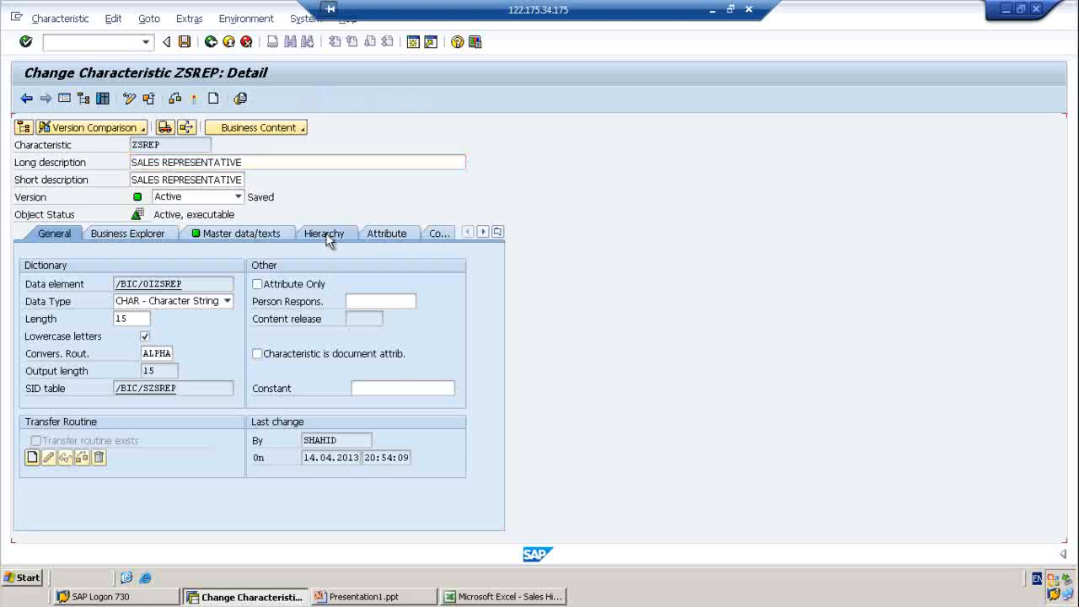
left_click(326, 234)
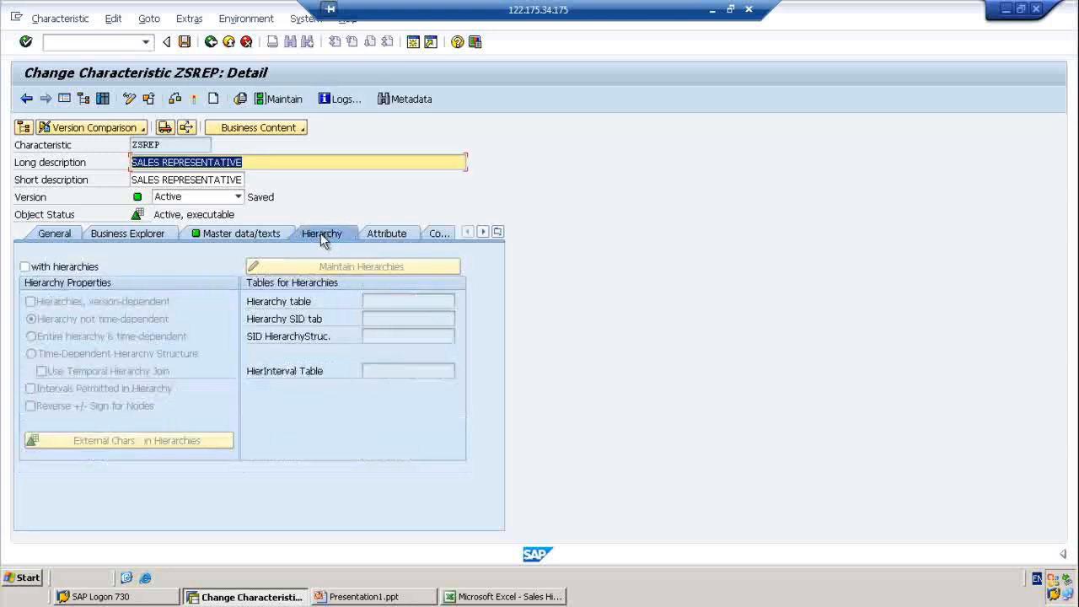
left_click(24, 267)
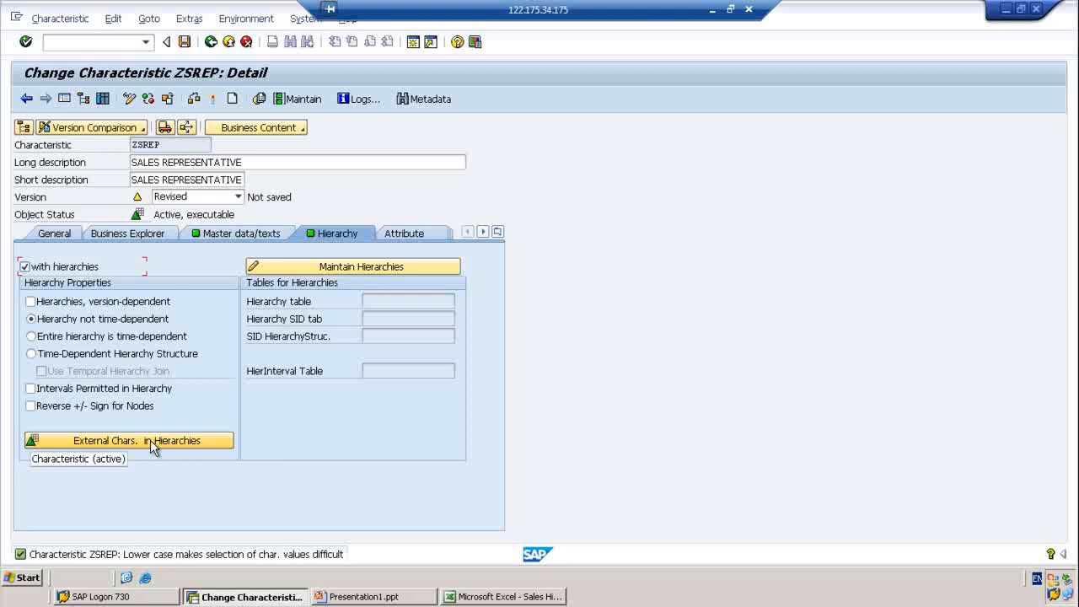
Review the attribute settings of ZSREP, and open the external characteristics selection for its hierarchies
left_click(413, 243)
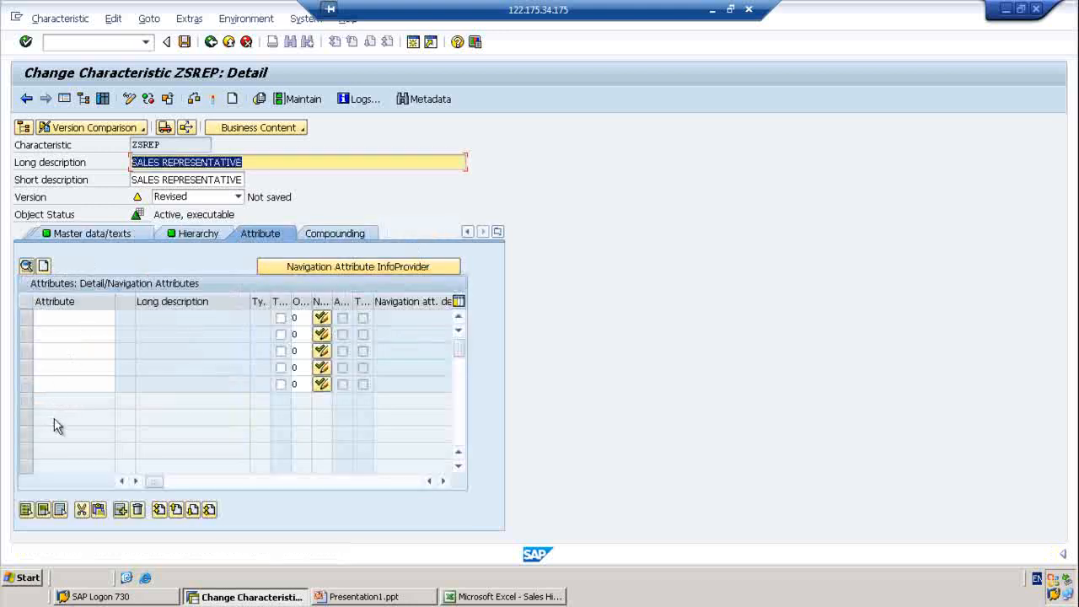
left_click(202, 237)
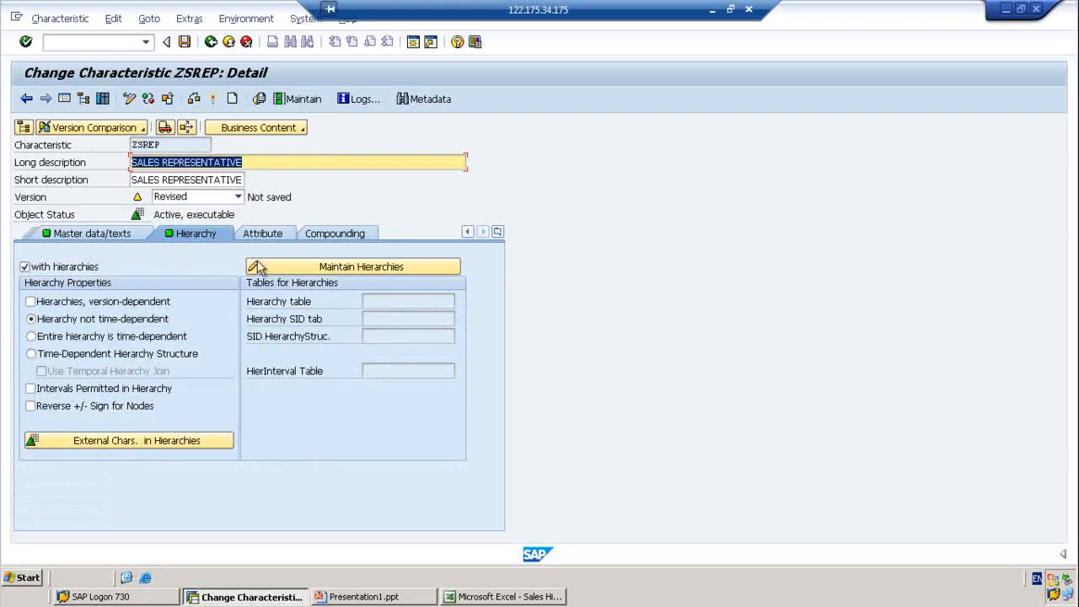
left_click(99, 441)
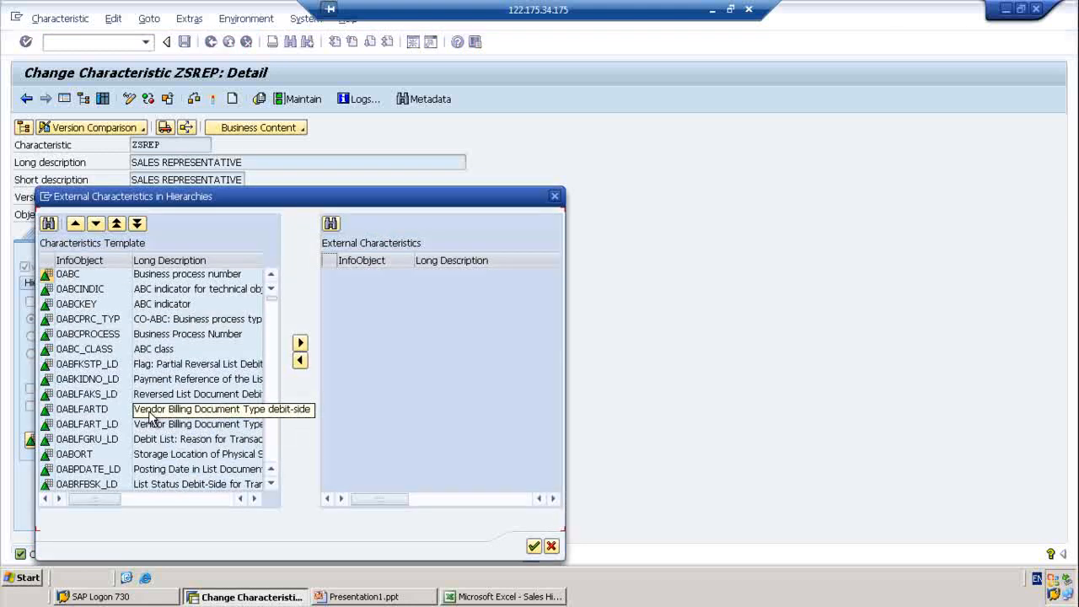
left_click(96, 277)
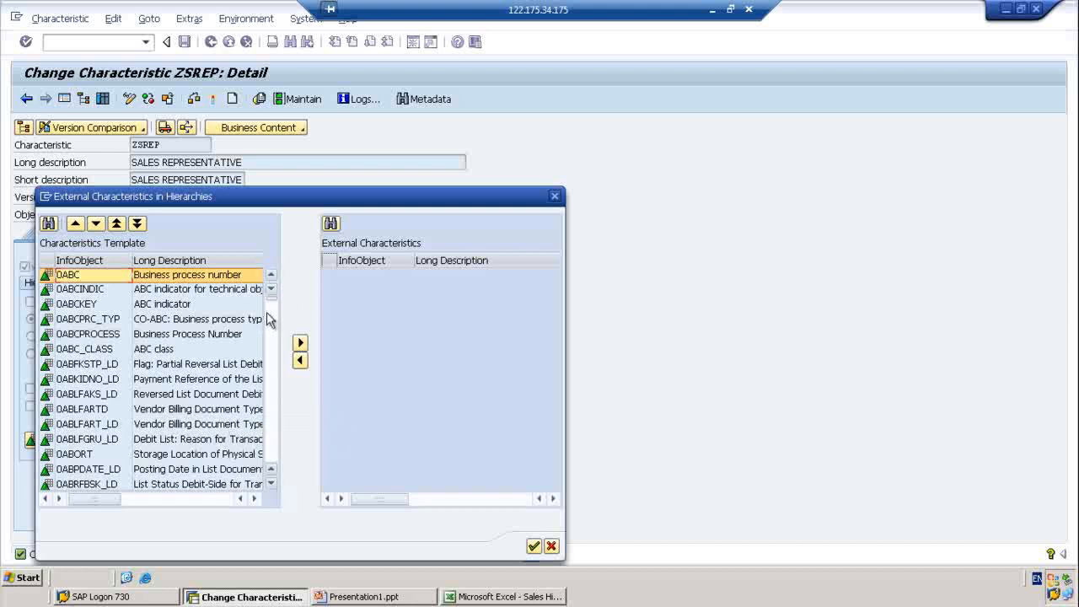
left_click_drag(273, 305, 266, 462)
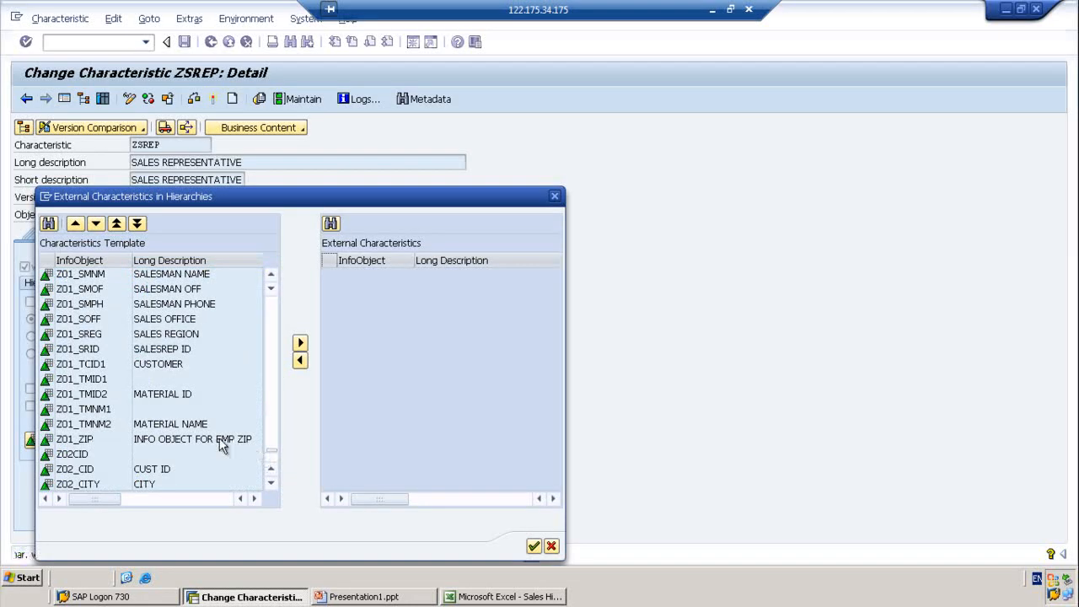
Find ZSREGION in the characteristics template and add it as an external characteristic in hierarchies
left_click(48, 224)
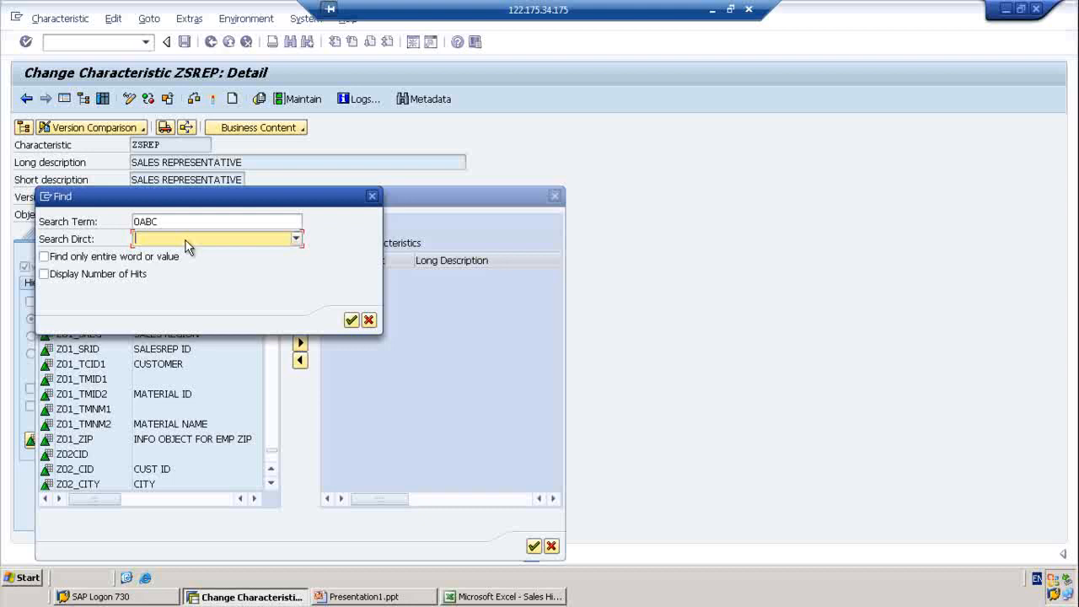
left_click_drag(174, 221, 87, 222)
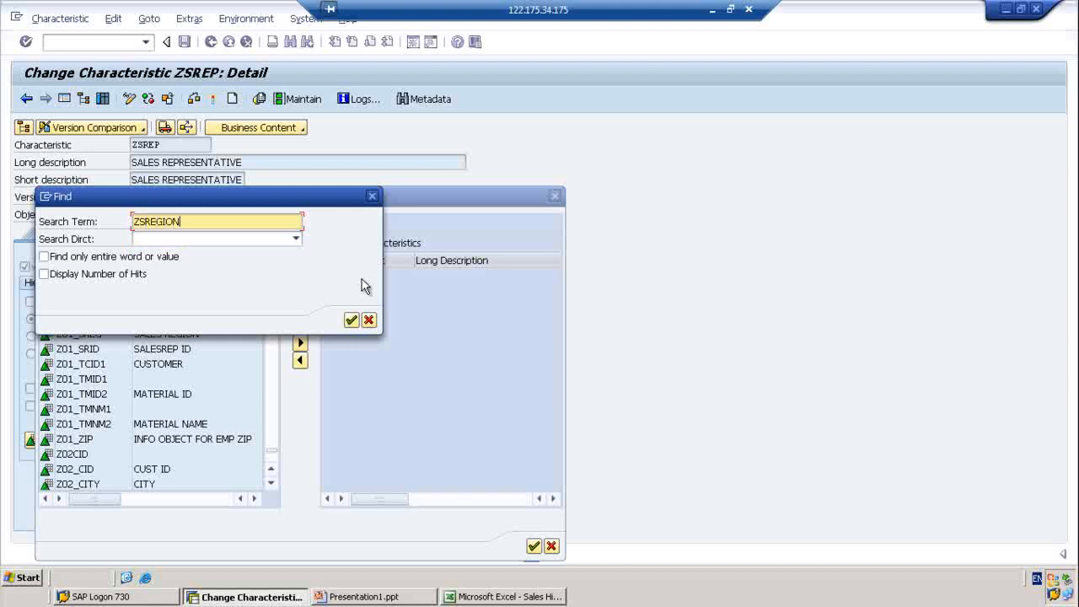
left_click(352, 320)
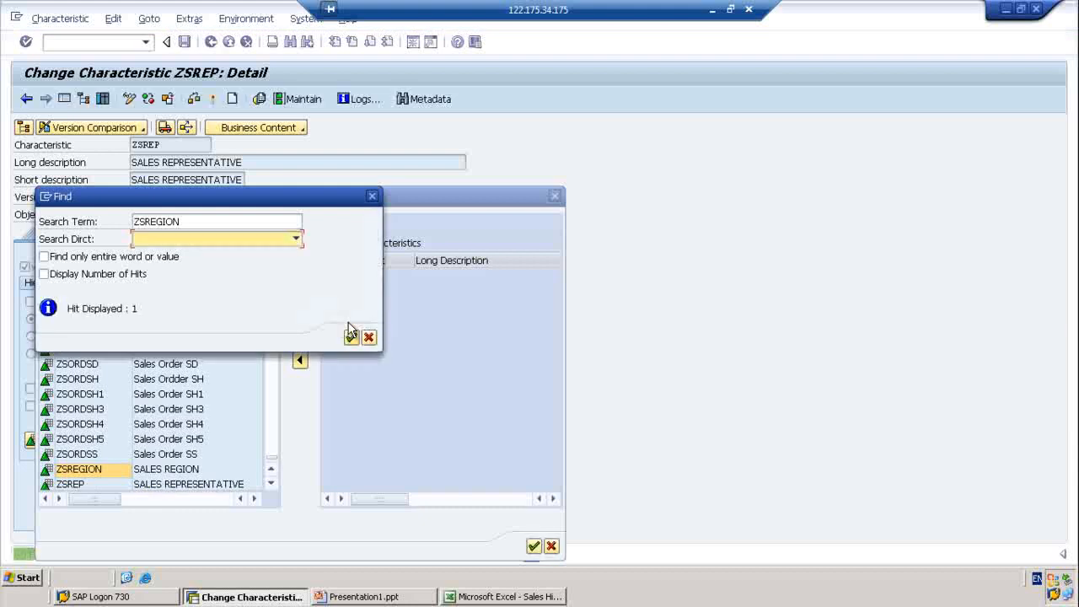
left_click(368, 337)
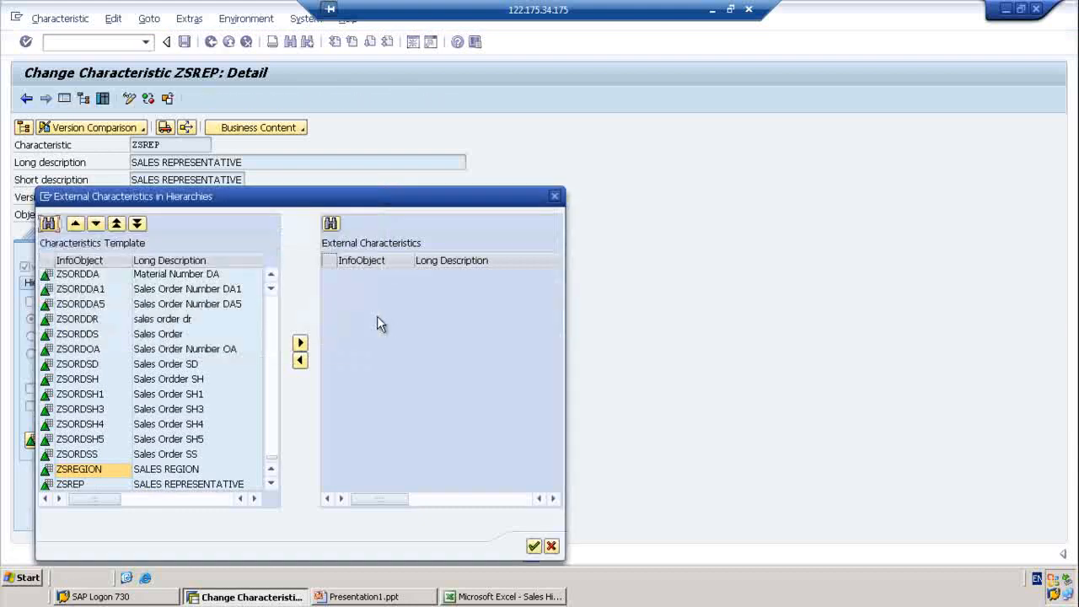
left_click(126, 469)
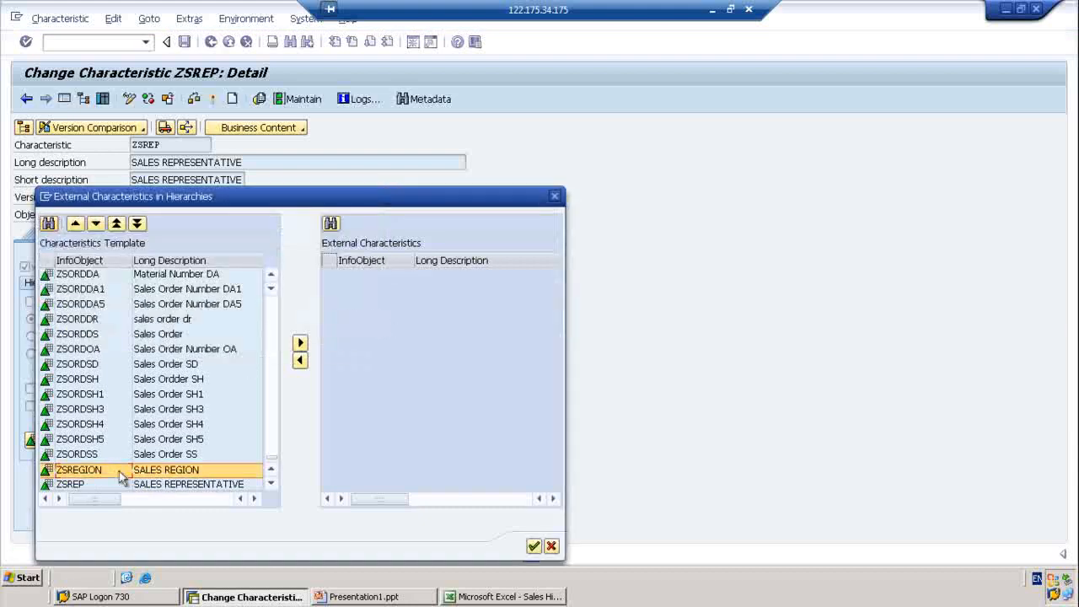
left_click(300, 344)
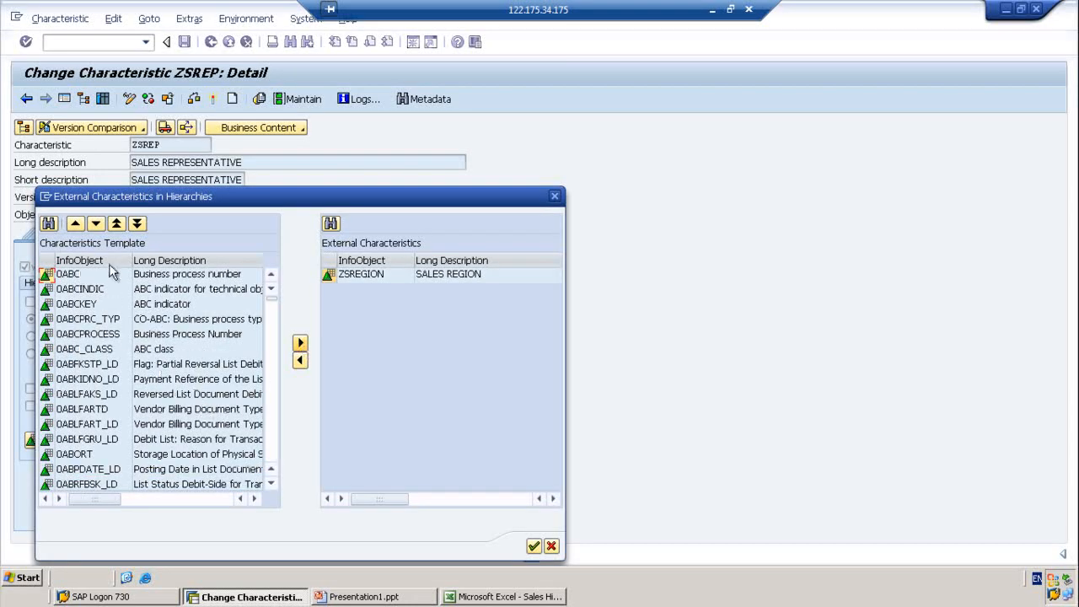
Search the characteristics template for ZSCOUNTRY to add it as an external characteristic
left_click(48, 224)
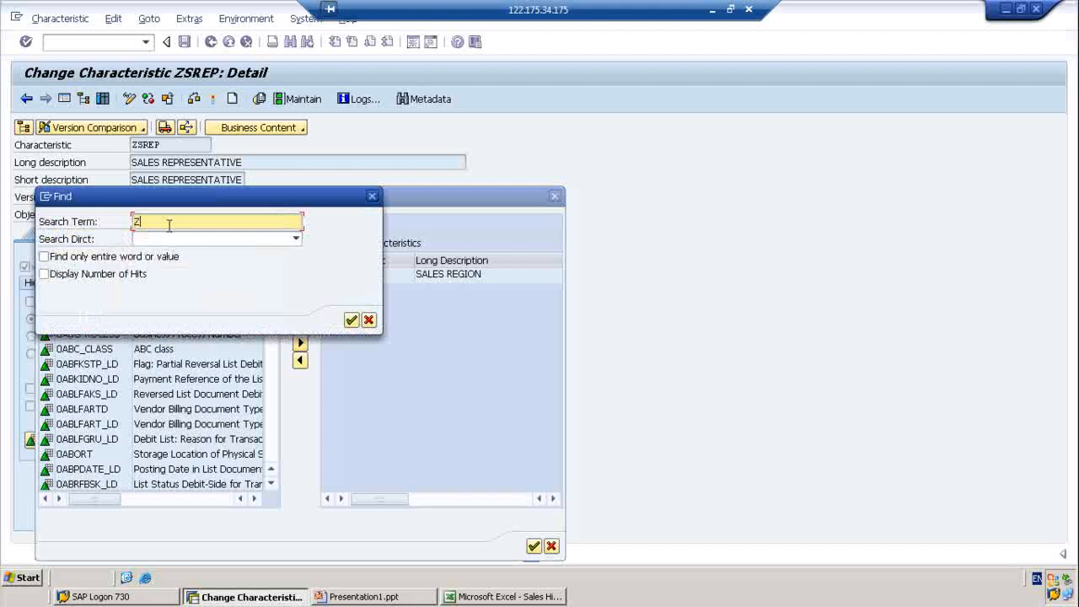
type("ZSCOUNTRY")
left_click(350, 320)
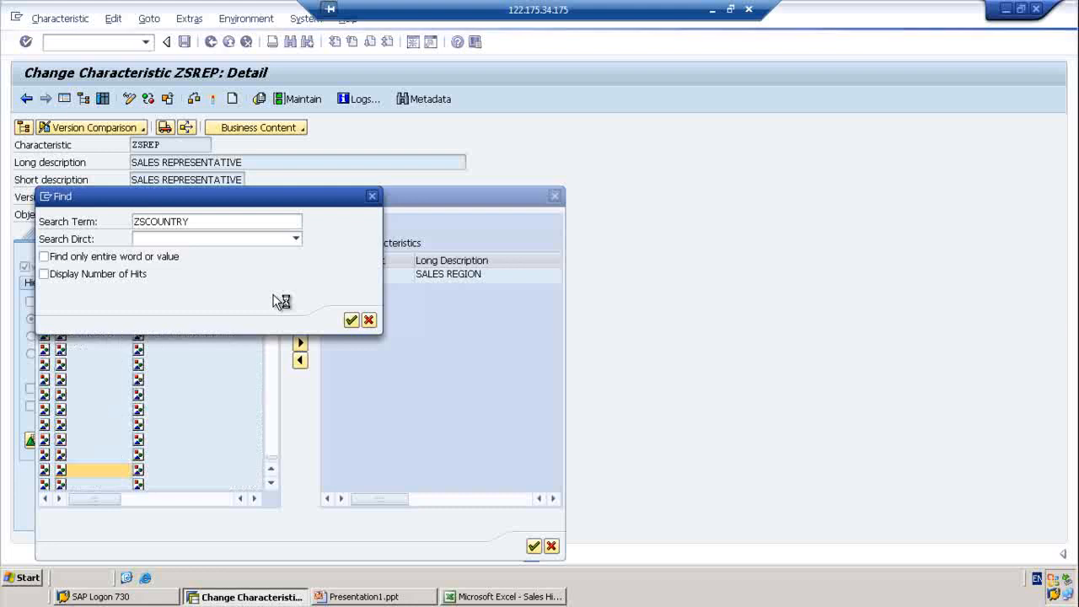
left_click(360, 336)
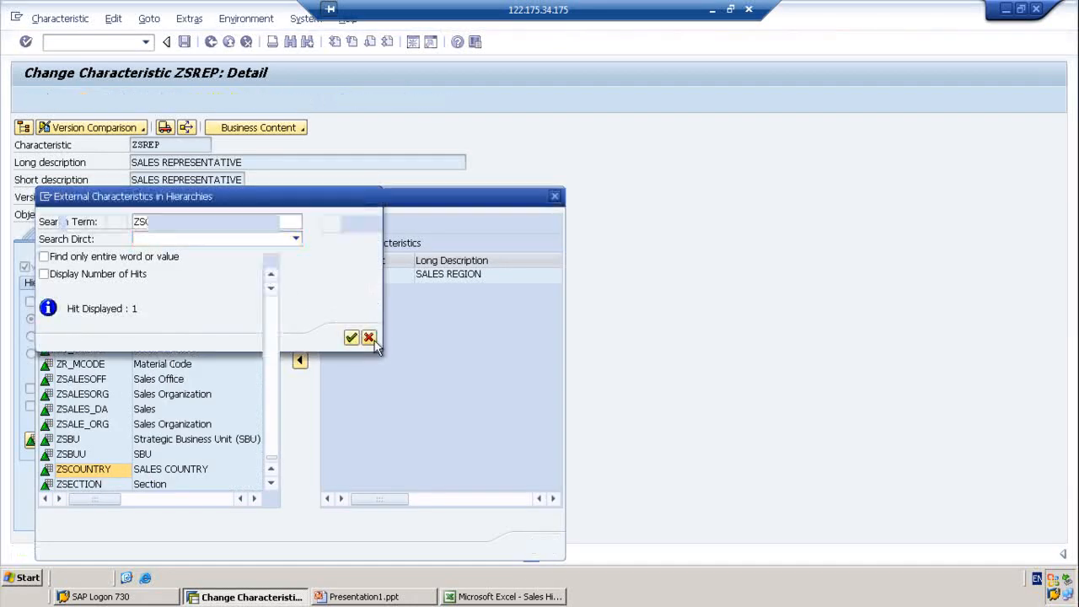